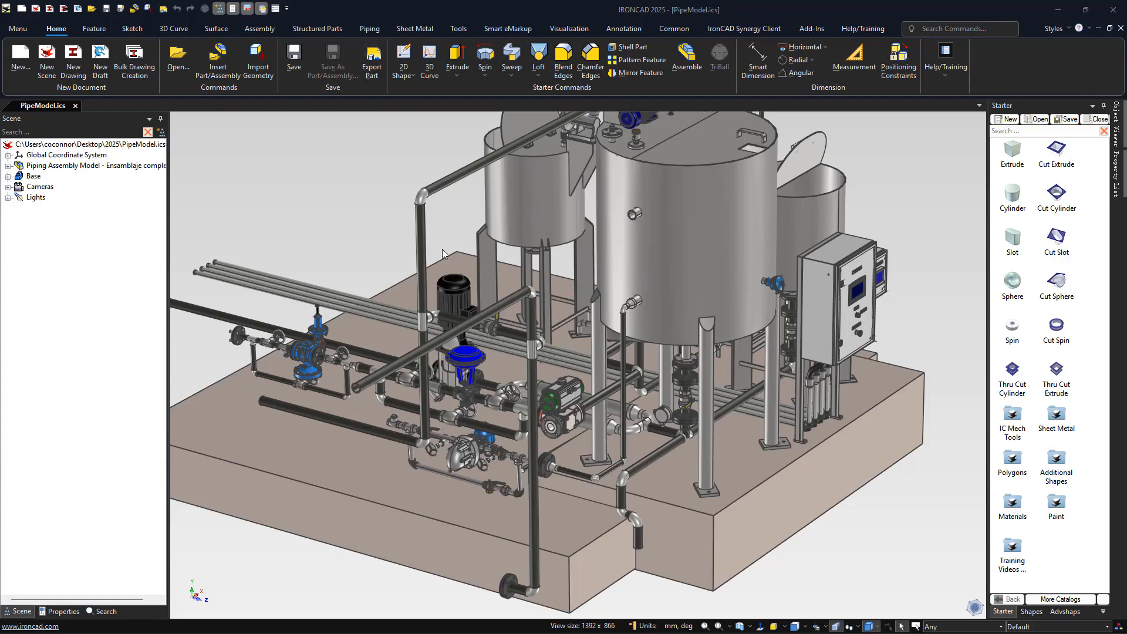
# - Start creating a pipe and check the ToolBox configuration of the PipeRoute standards library
pyautogui.click(369, 28)
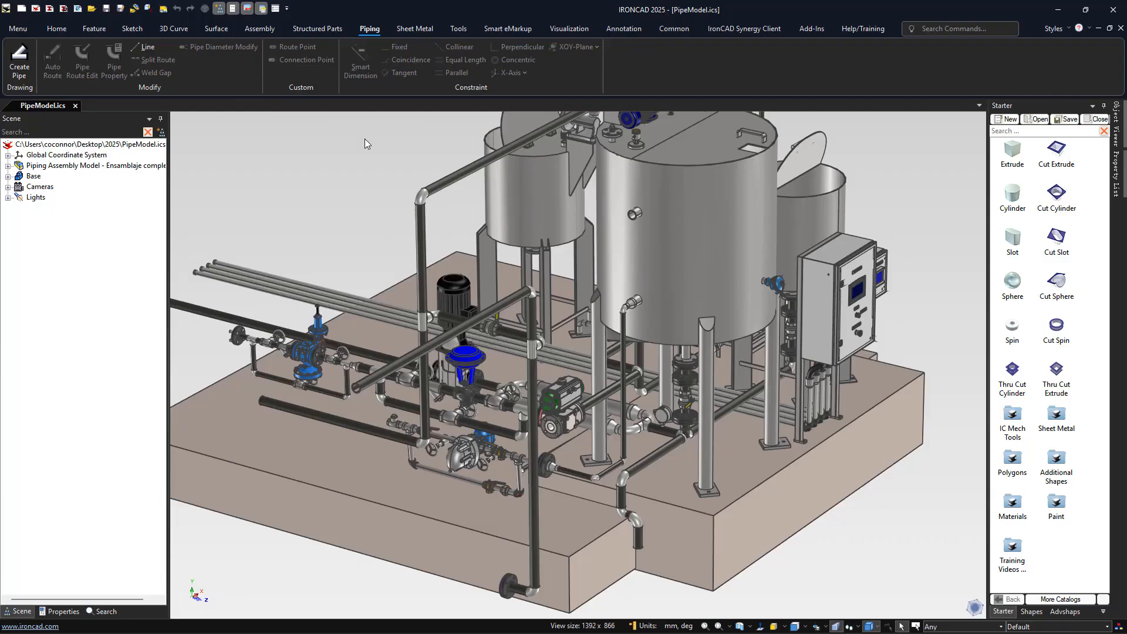
pyautogui.click(23, 66)
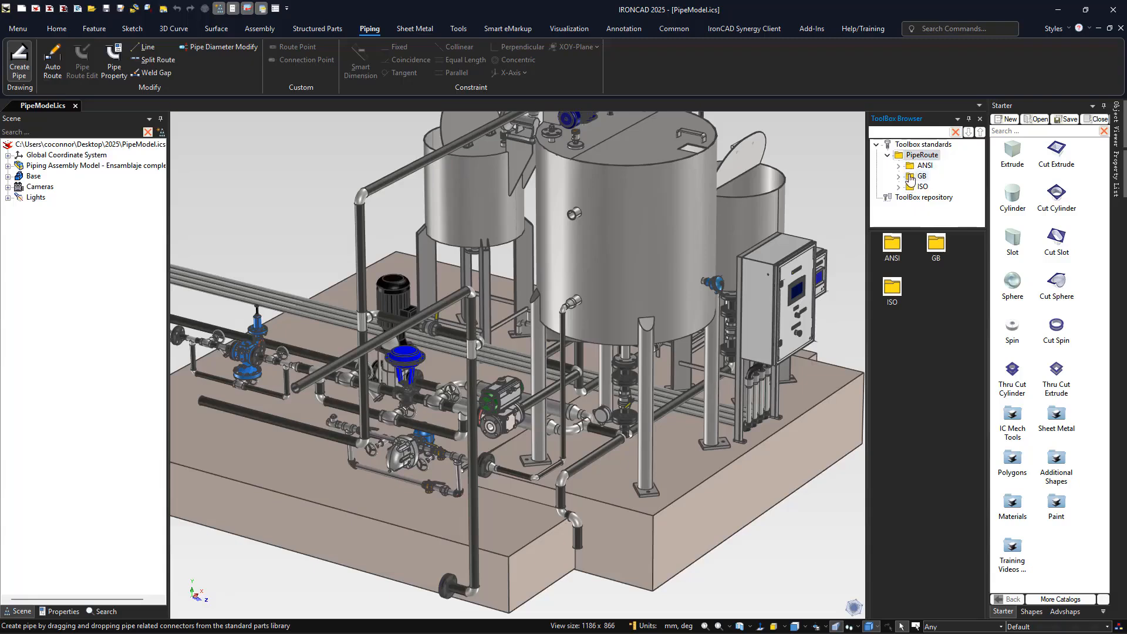
pyautogui.click(895, 157)
pyautogui.rightClick(892, 255)
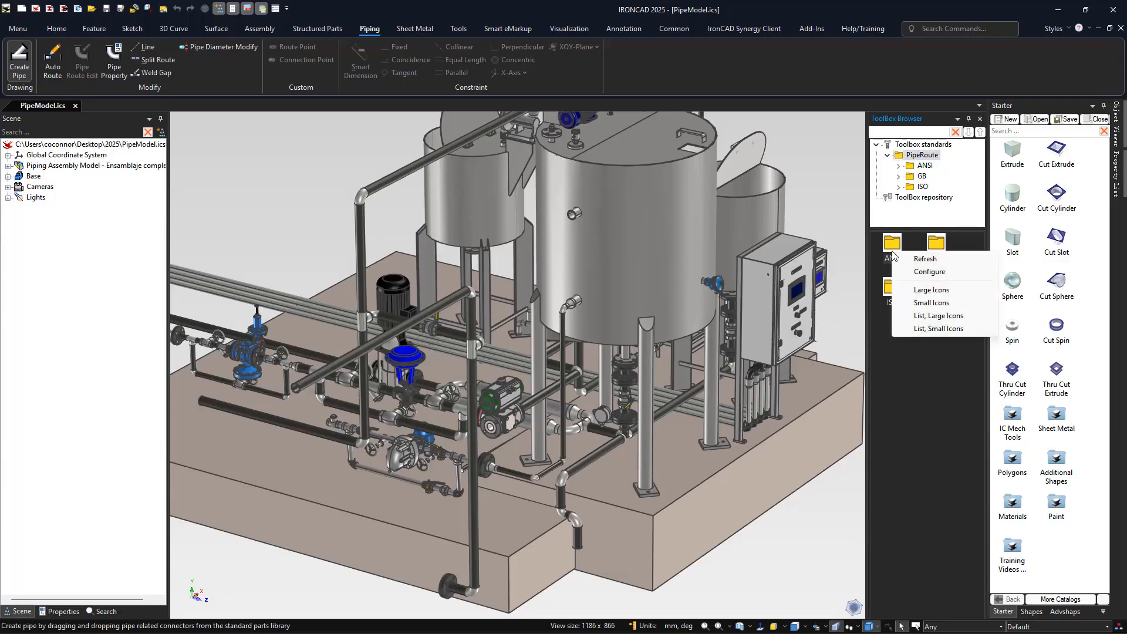
pyautogui.click(919, 272)
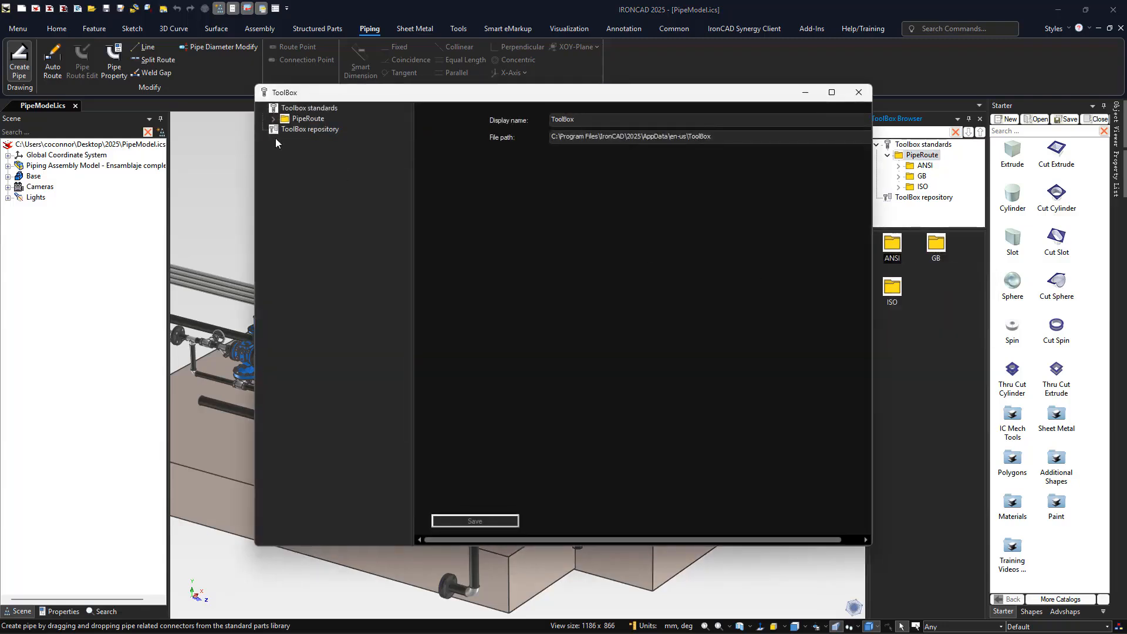
pyautogui.click(852, 96)
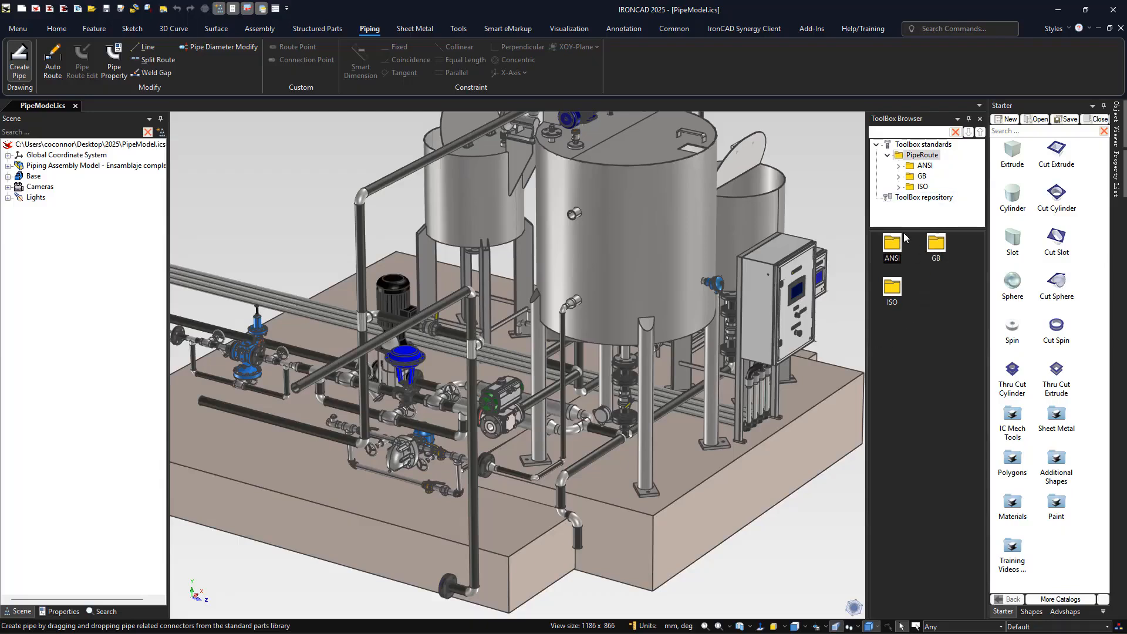
# - Expand the ANSI and ISO pipe standards in the PipeRoute library and open the ISO PipeFlanges category
pyautogui.click(898, 166)
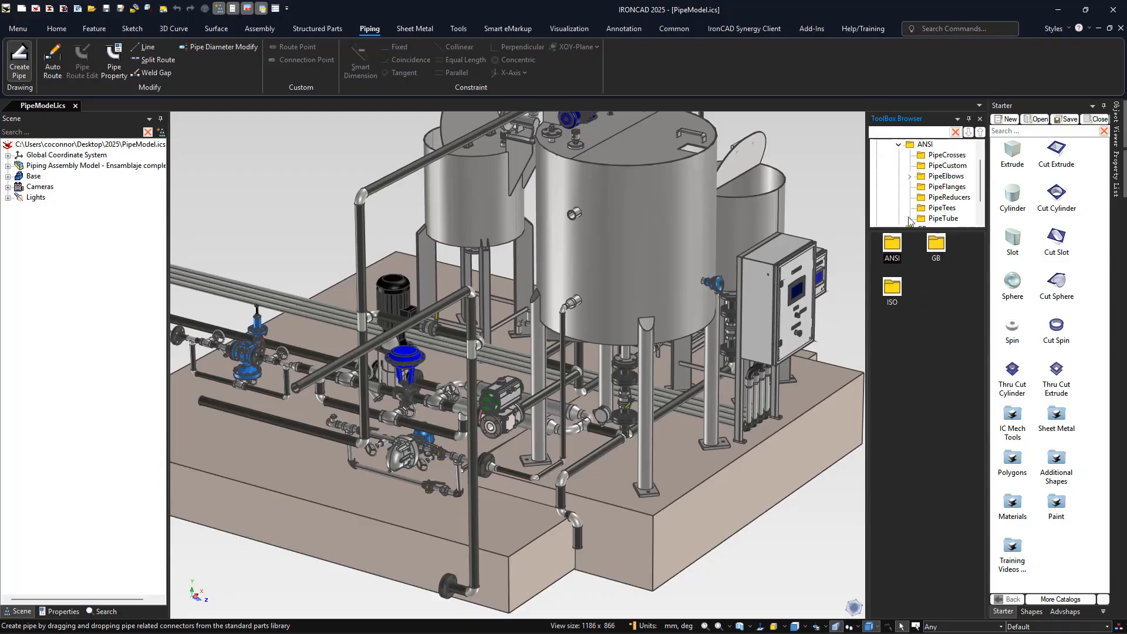
pyautogui.moveTo(910, 231); pyautogui.dragTo(917, 335)
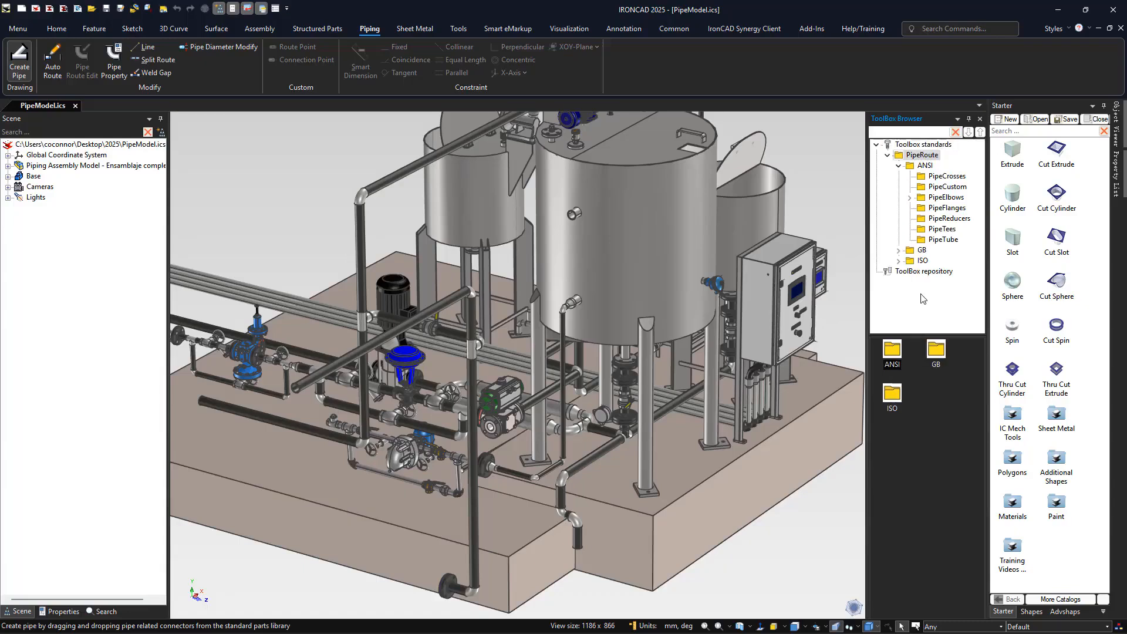
pyautogui.click(898, 261)
pyautogui.moveTo(933, 334); pyautogui.dragTo(928, 373)
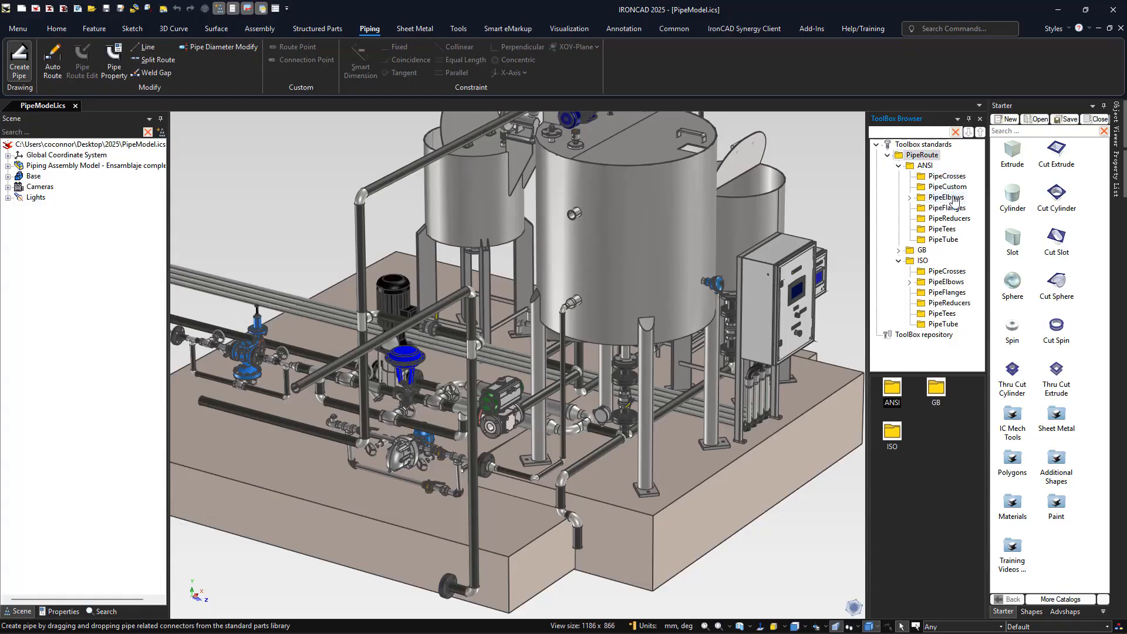
pyautogui.click(946, 240)
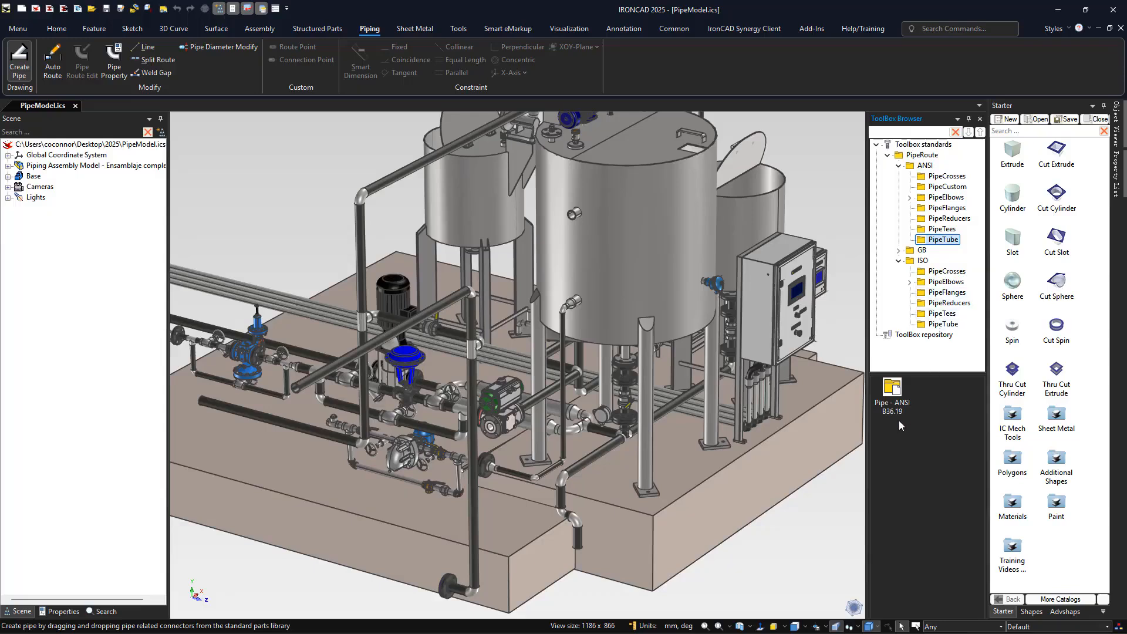
pyautogui.click(931, 293)
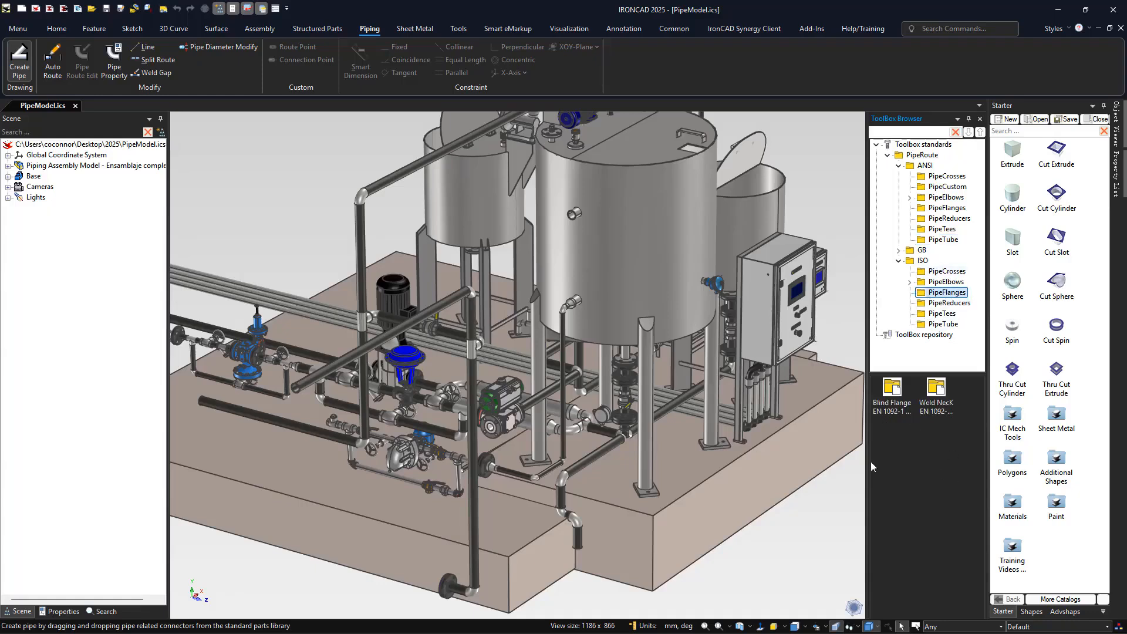
# - Place an ISO EN 1092 weld neck flange at the centre of the open flange on the valve with the green actuator
pyautogui.scroll(10, 512, 443)
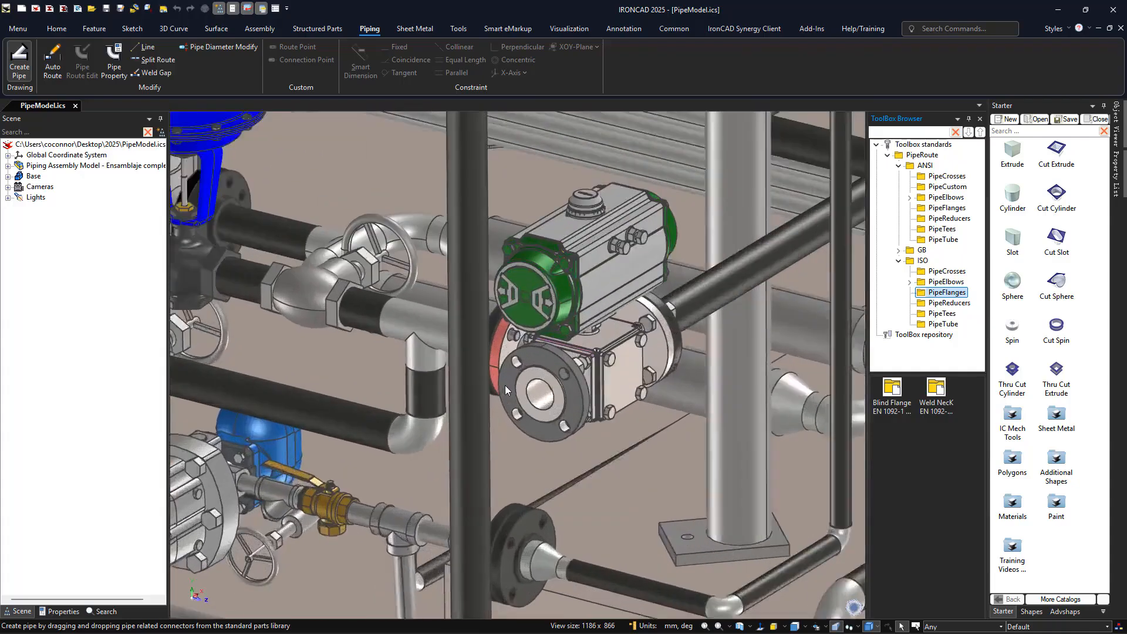
pyautogui.scroll(2, 526, 426)
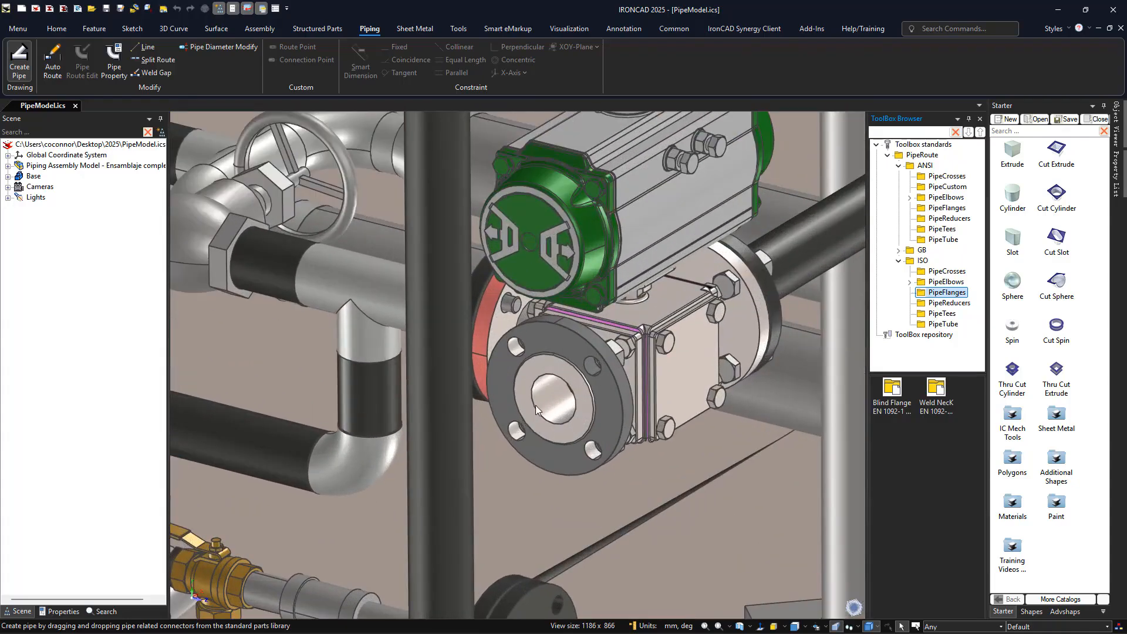
pyautogui.moveTo(939, 402); pyautogui.dragTo(555, 404)
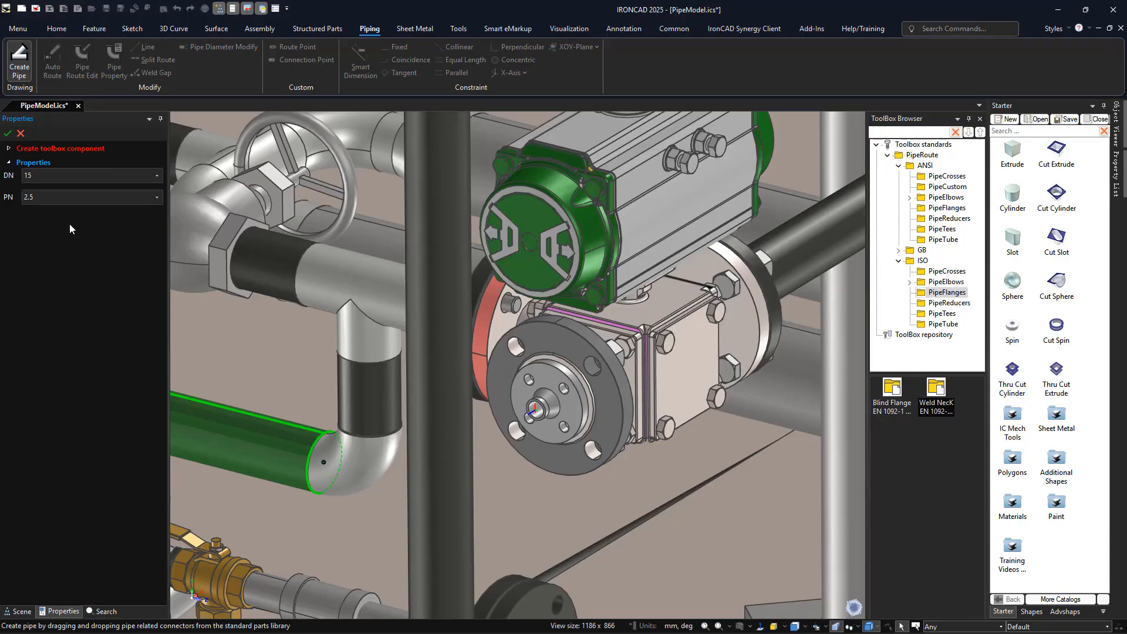
# - Try DN 65 as the weld neck flange size against the valve's flange
pyautogui.click(65, 178)
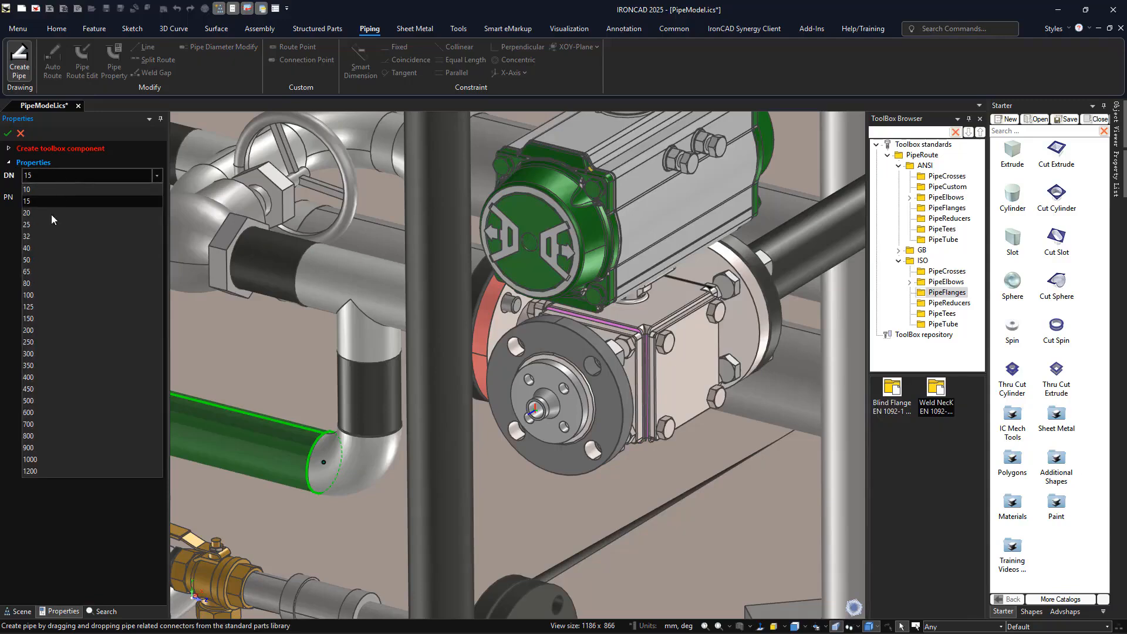
pyautogui.click(55, 275)
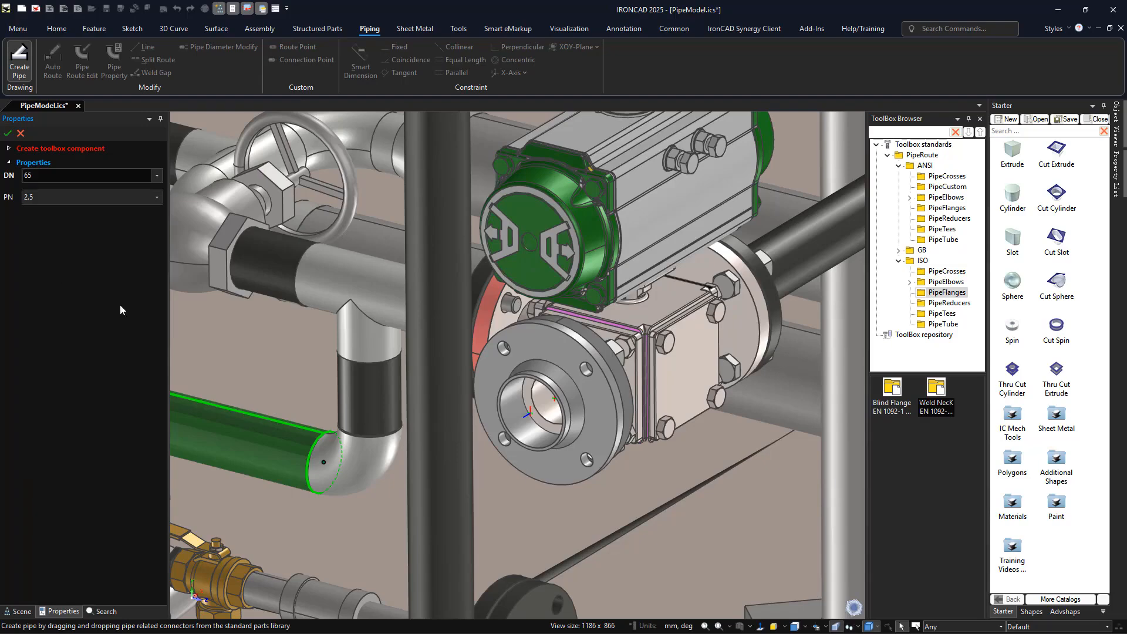
pyautogui.moveTo(667, 458)
pyautogui.mouseDown(button='middle')
pyautogui.moveTo(709, 431)
pyautogui.moveTo(662, 452)
pyautogui.mouseUp(button='middle')
# - Set the weld neck flange's DN to 50
pyautogui.click(73, 199)
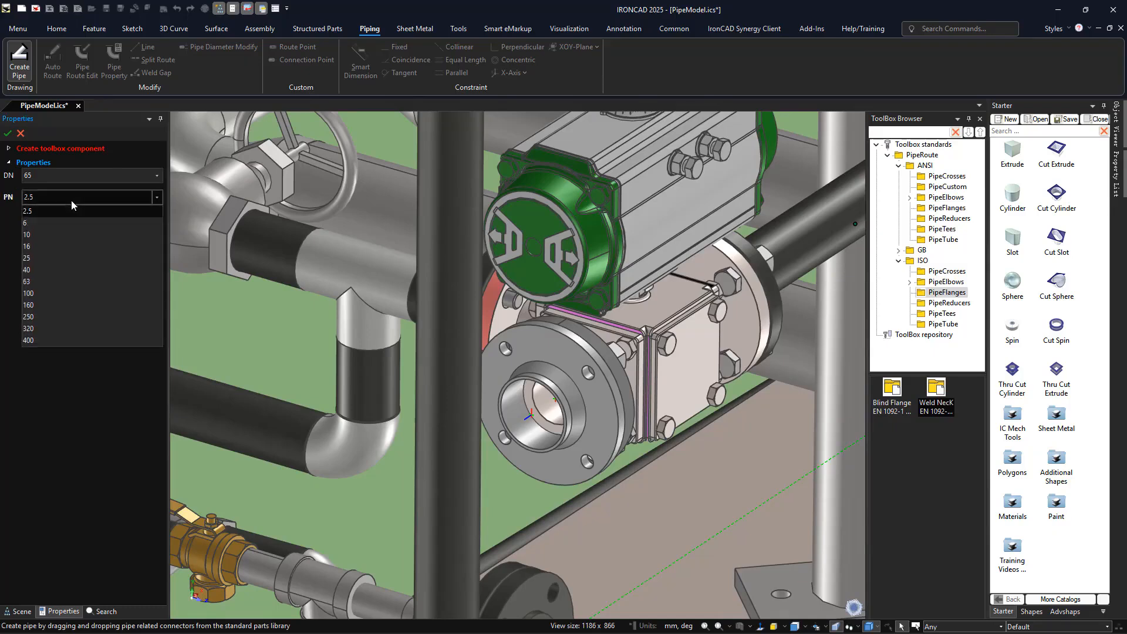
pyautogui.click(85, 175)
pyautogui.click(86, 175)
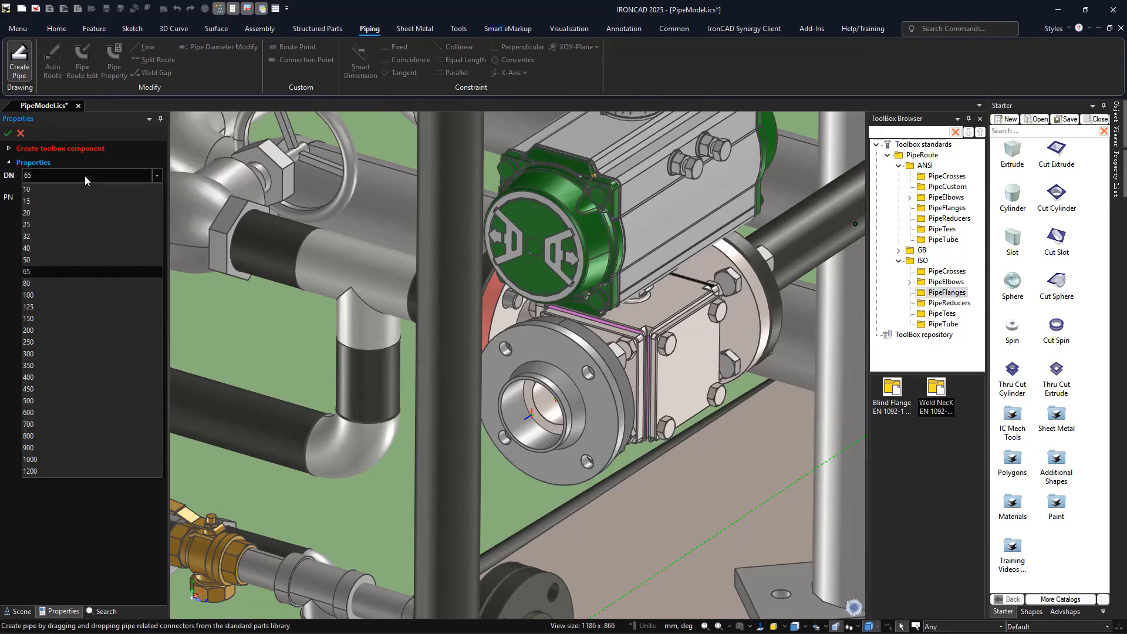
pyautogui.click(60, 259)
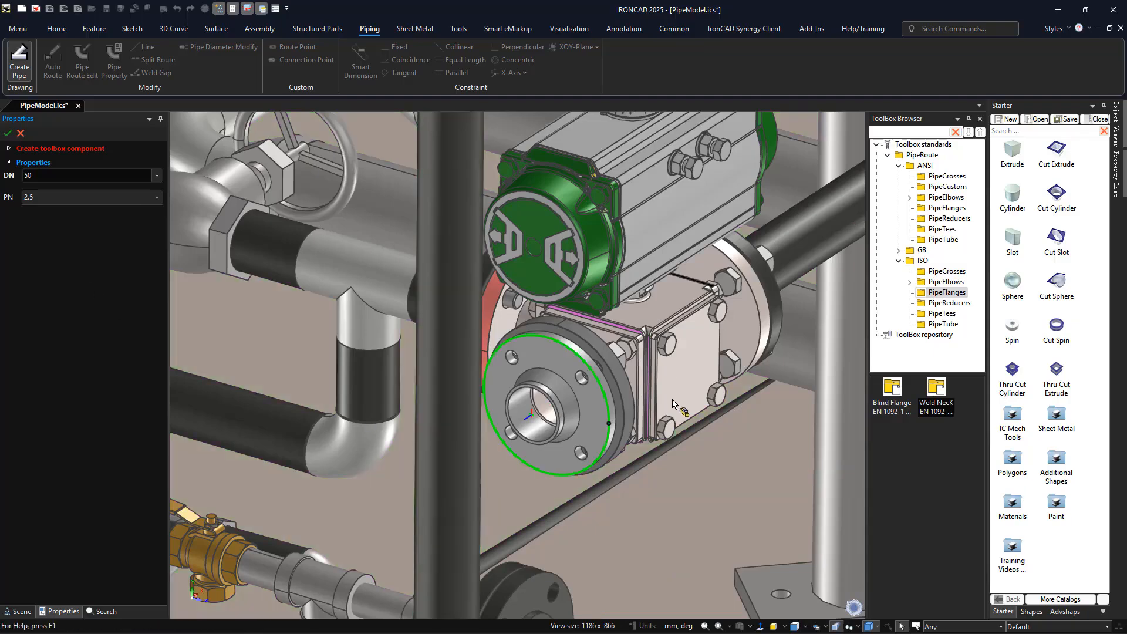
# - Set the weld neck flange's PN to 10 and create the flange on the valve
pyautogui.scroll(5, 513, 427)
pyautogui.scroll(4, 513, 427)
pyautogui.moveTo(596, 428); pyautogui.dragTo(540, 420, button='middle')
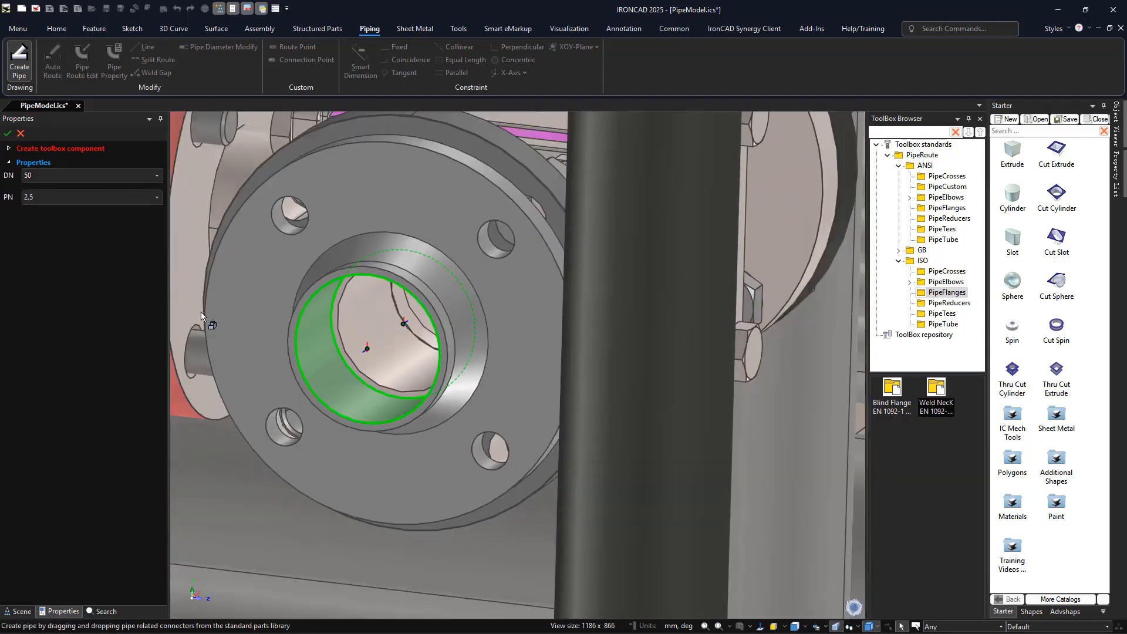
pyautogui.click(157, 200)
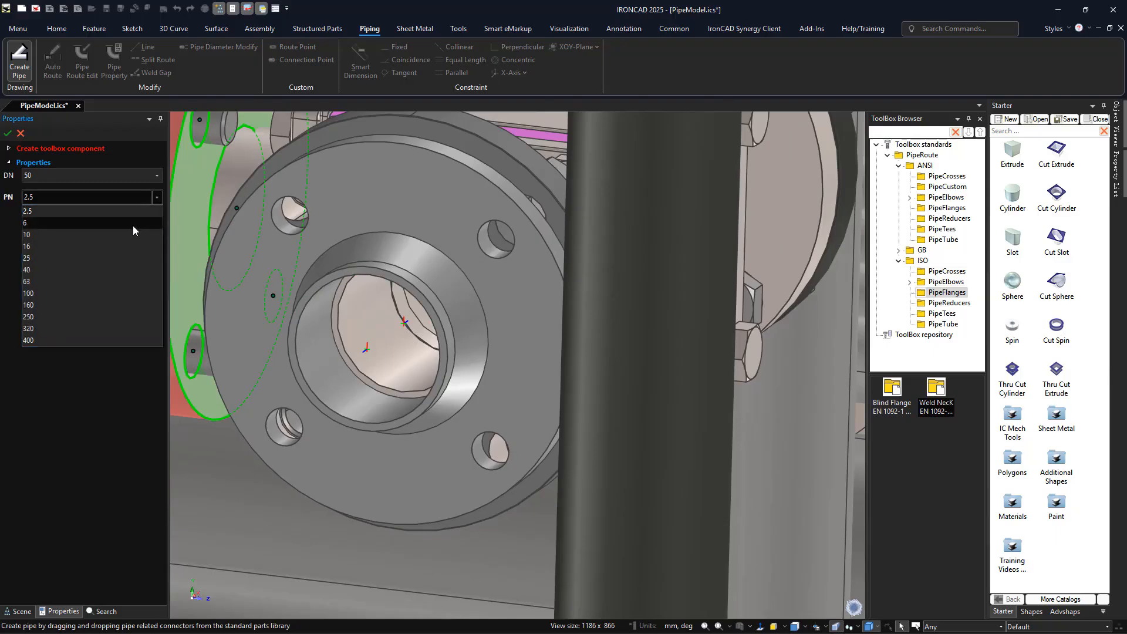
pyautogui.click(130, 227)
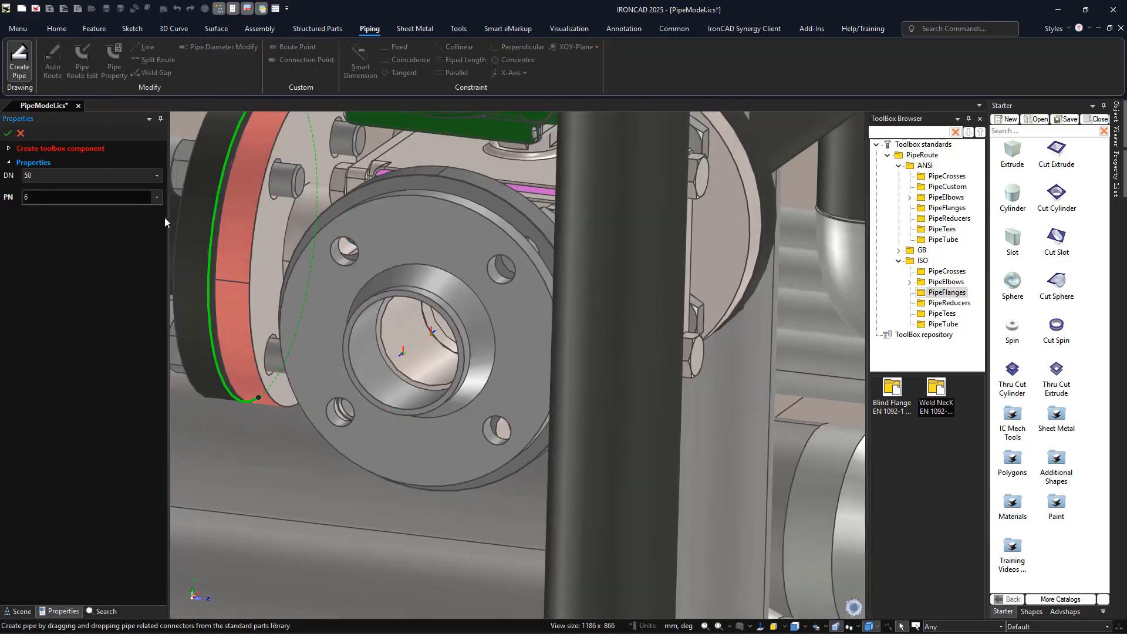
pyautogui.click(158, 198)
pyautogui.click(135, 232)
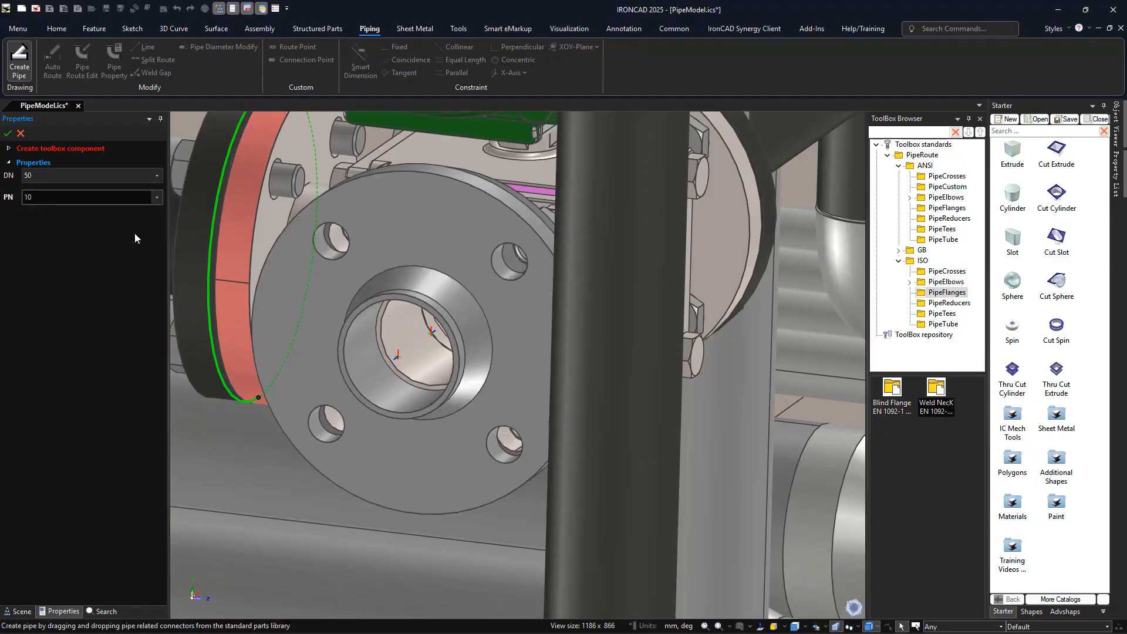
pyautogui.moveTo(548, 320); pyautogui.dragTo(510, 364, button='middle')
pyautogui.scroll(-4, 510, 365)
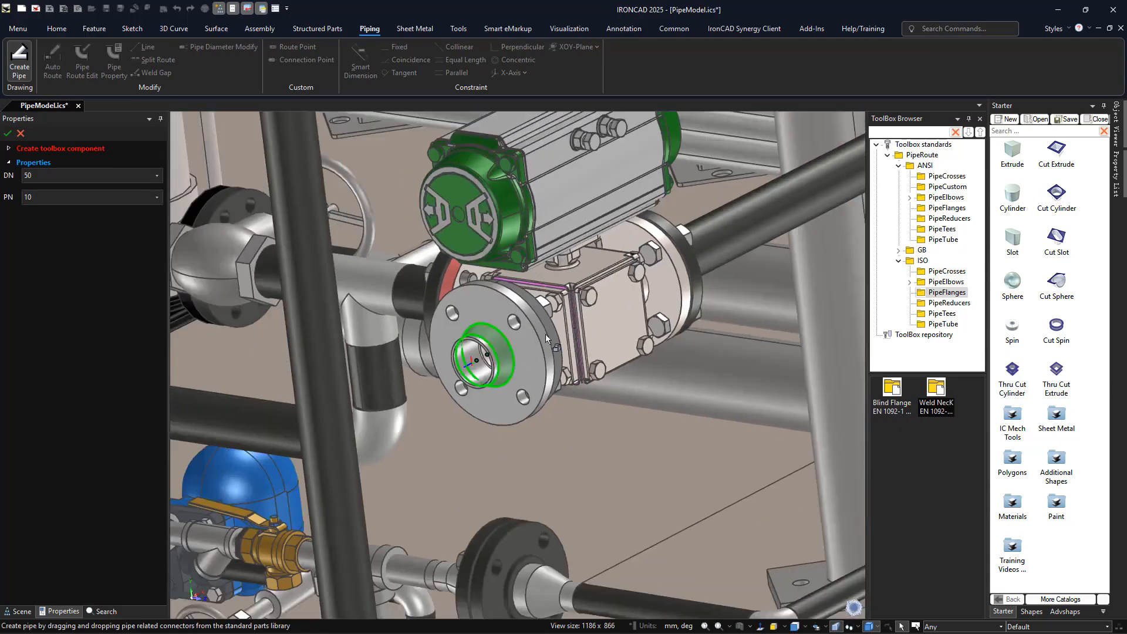
pyautogui.scroll(-5, 695, 329)
pyautogui.moveTo(695, 328); pyautogui.dragTo(548, 235, button='middle')
pyautogui.keyDown('shift'); pyautogui.moveTo(789, 433); pyautogui.dragTo(635, 444, button='middle'); pyautogui.keyUp('shift')
pyautogui.scroll(1, 534, 425)
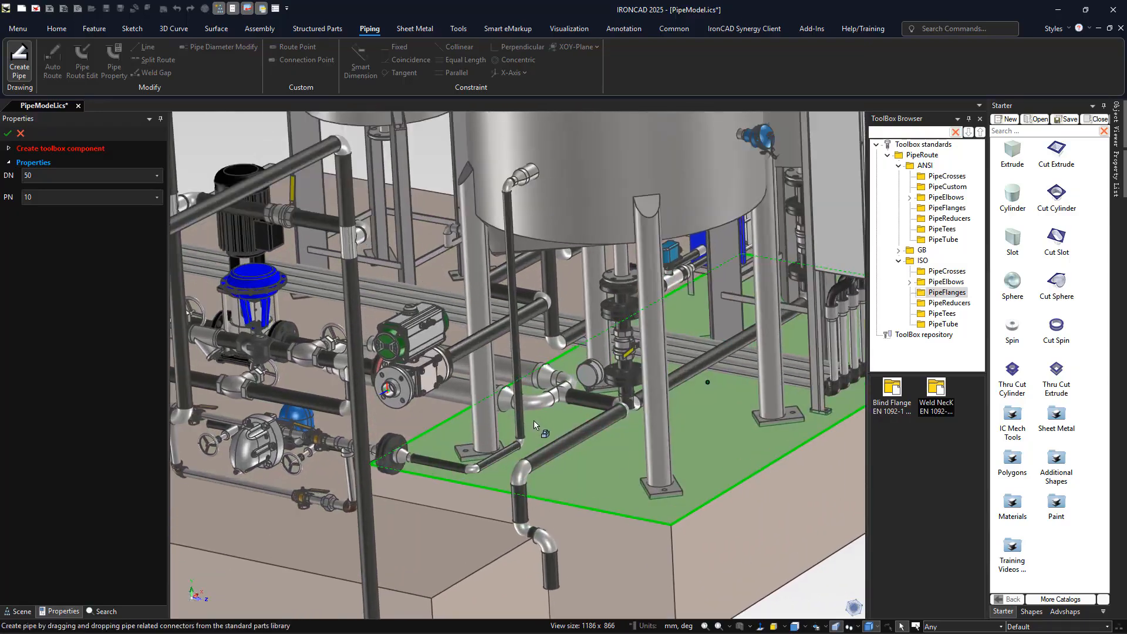
pyautogui.click(8, 134)
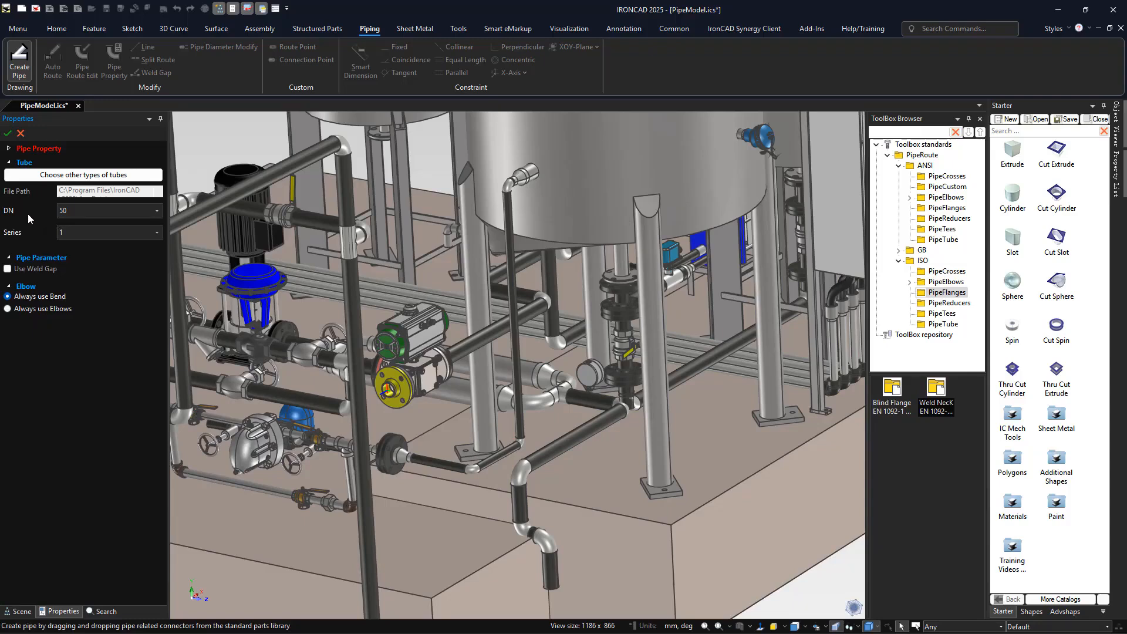
# - Create the pipe from the flange with a DN 50, series 1 tube, set to always use elbows instead of bends
pyautogui.click(97, 215)
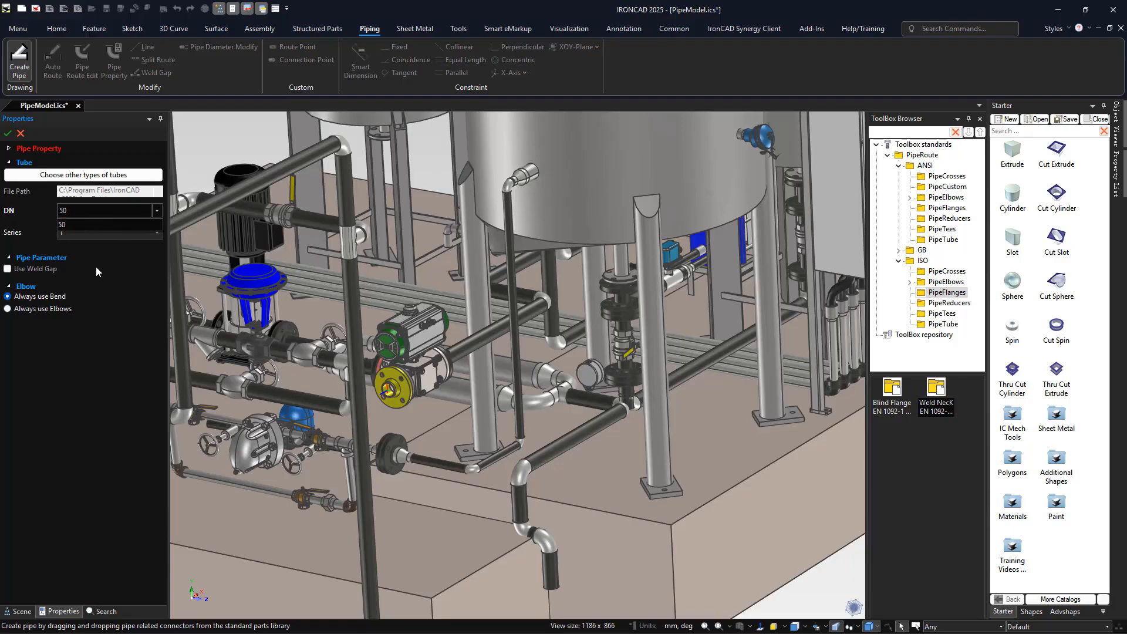
pyautogui.click(93, 237)
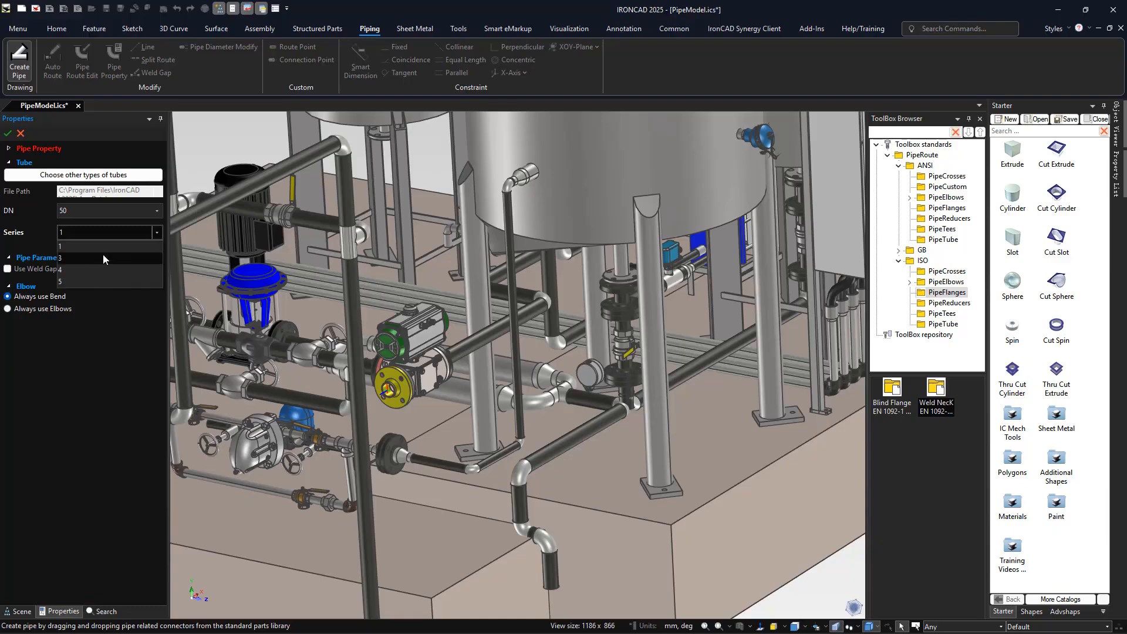
pyautogui.click(120, 353)
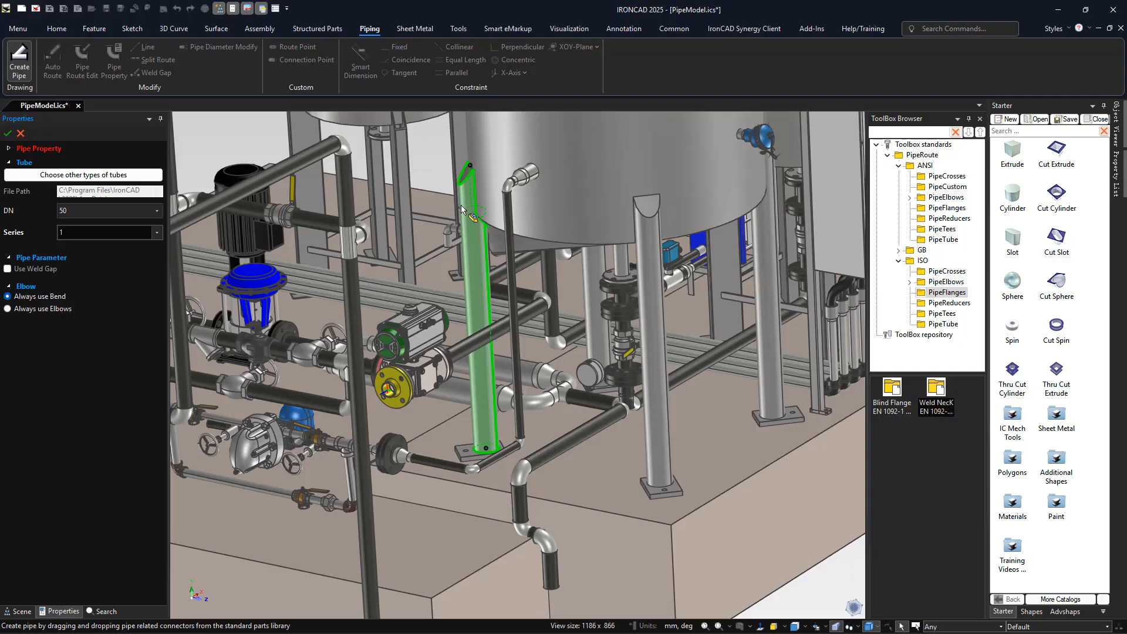
pyautogui.click(8, 310)
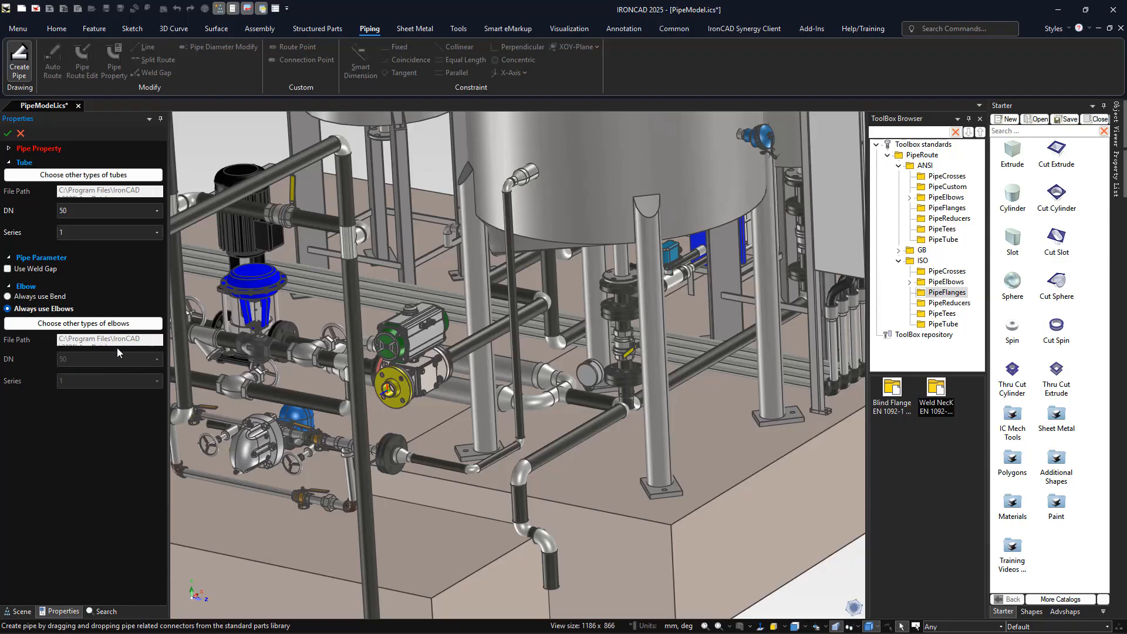
pyautogui.click(8, 135)
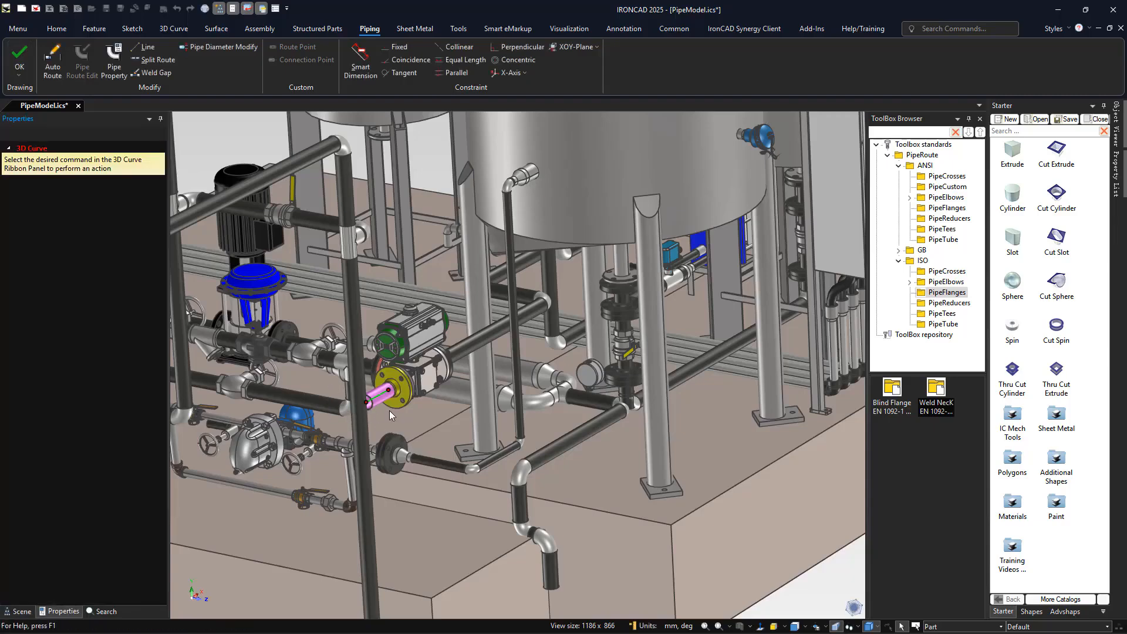
# - Start a two-point line at the centre of the upper tank nozzle's open end and switch its orientation
pyautogui.scroll(2, 390, 410)
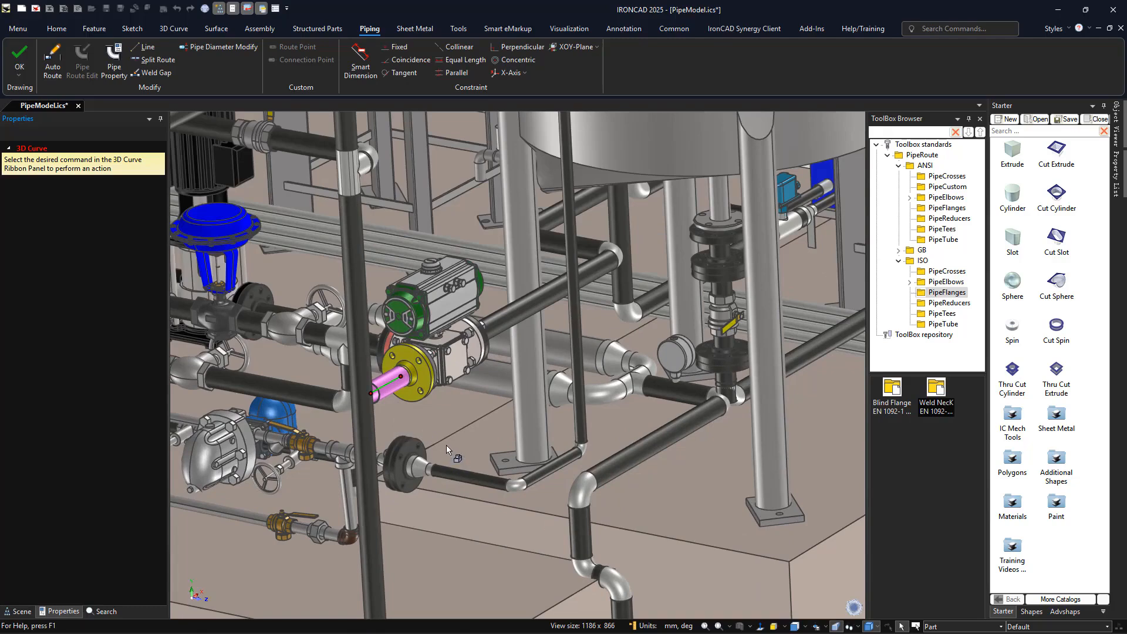
pyautogui.moveTo(467, 456); pyautogui.dragTo(447, 471, button='middle')
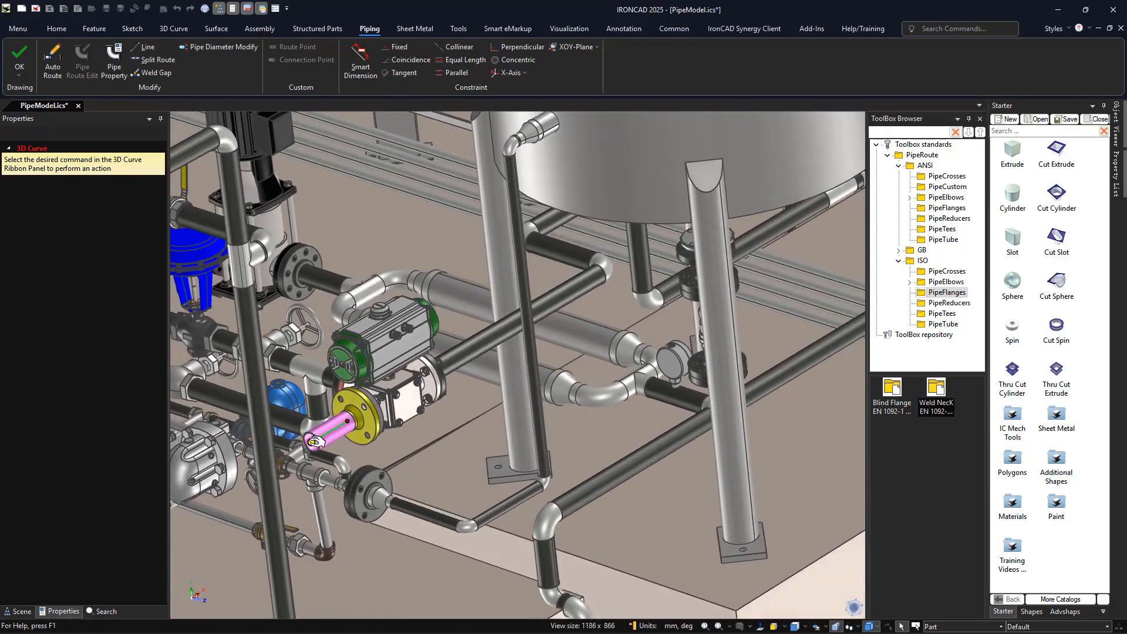
pyautogui.scroll(-2, 498, 273)
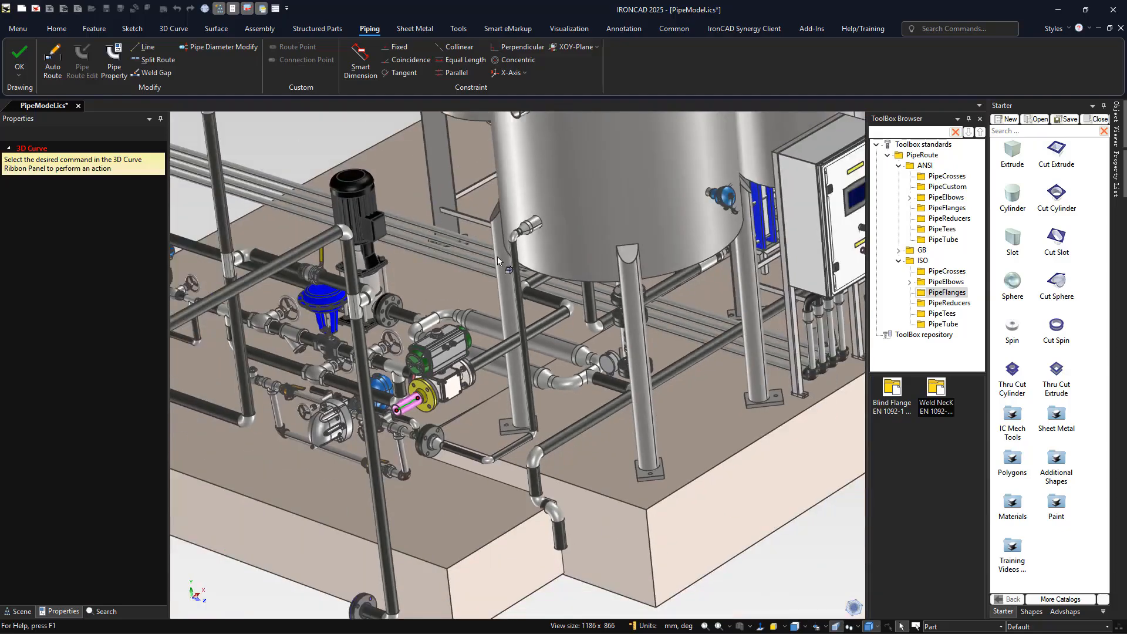
pyautogui.scroll(-1, 503, 180)
pyautogui.scroll(5, 503, 216)
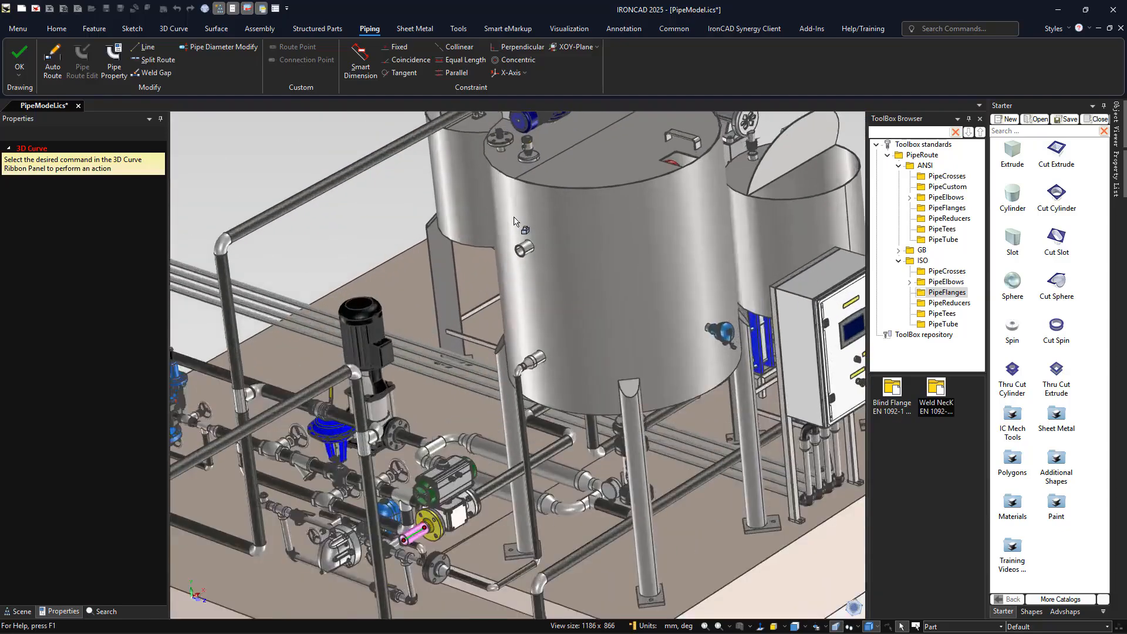
pyautogui.scroll(1, 495, 276)
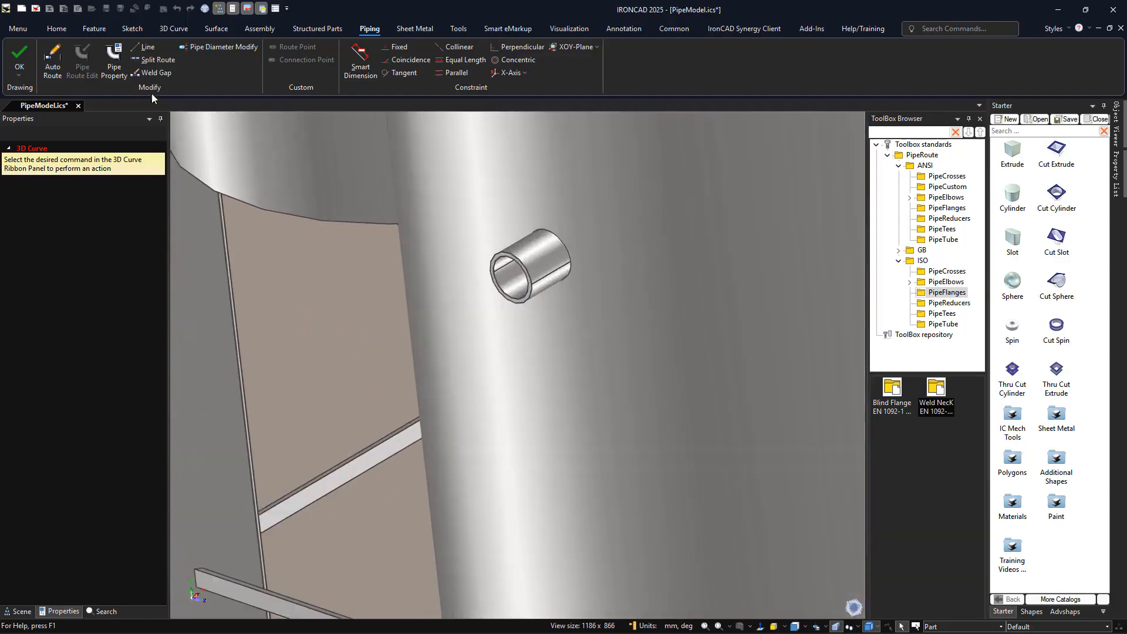
pyautogui.click(145, 49)
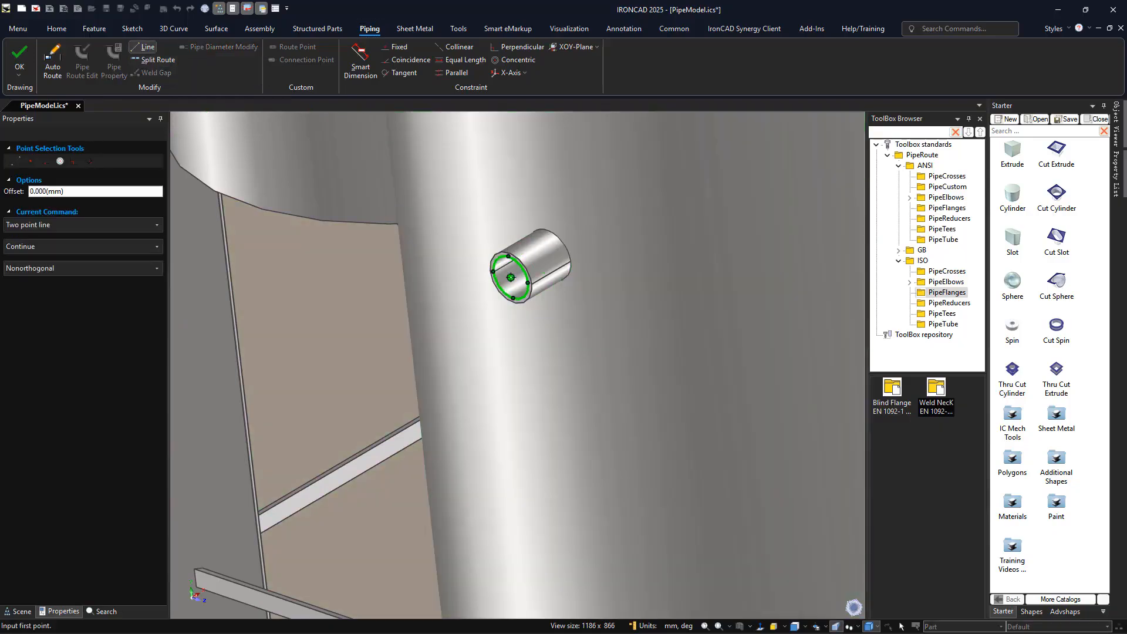
pyautogui.click(510, 277)
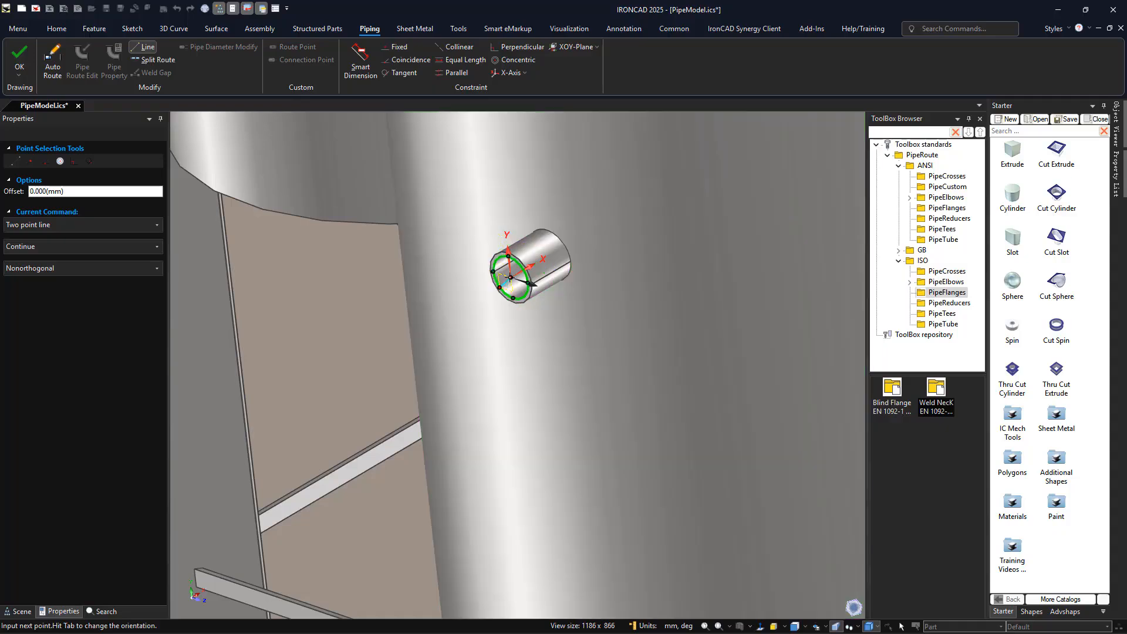
pyautogui.press('Tab')
pyautogui.press('Tab')
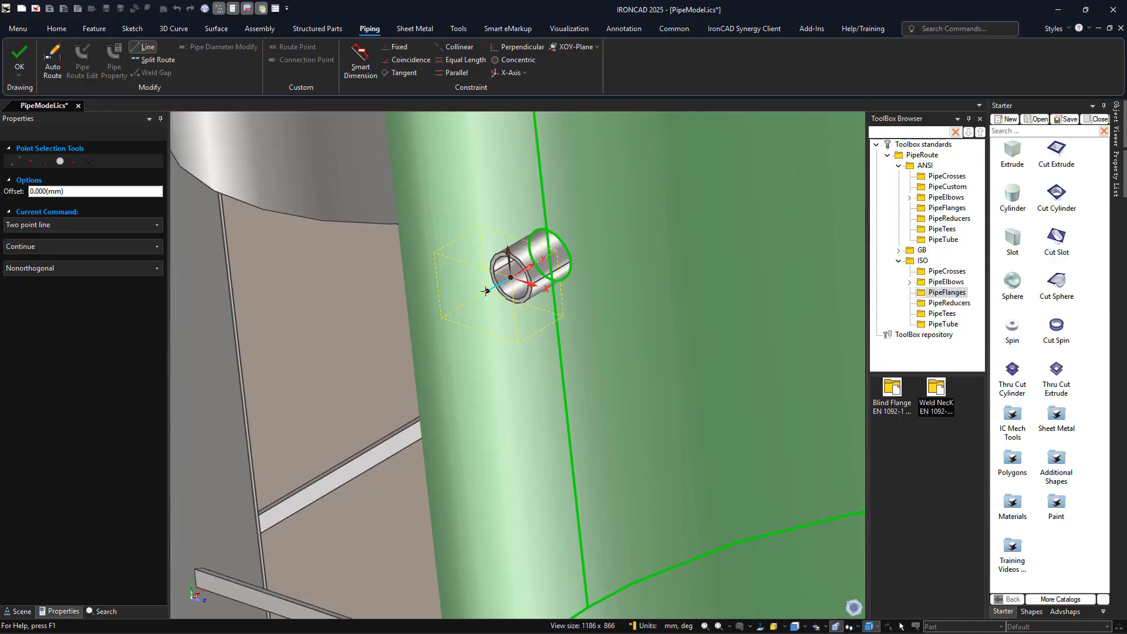
# - Set the line to Orthogonal and end it about 207 mm straight out from the tank nozzle
pyautogui.scroll(-5, 468, 304)
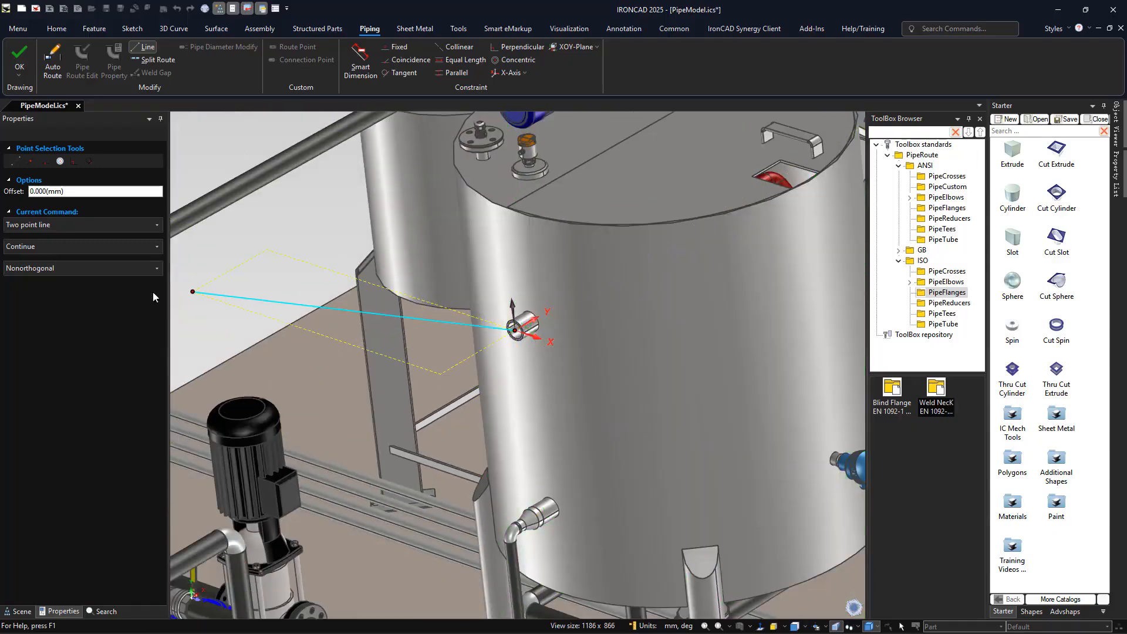
pyautogui.click(129, 269)
pyautogui.click(125, 292)
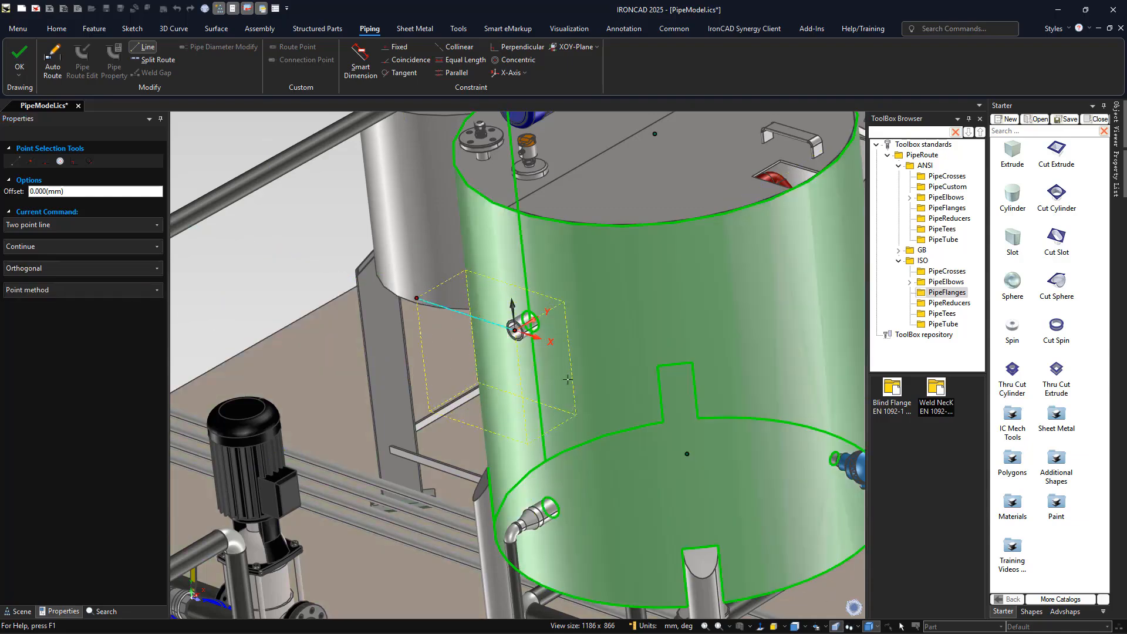
pyautogui.moveTo(525, 456); pyautogui.dragTo(481, 455, button='middle')
pyautogui.click(425, 355)
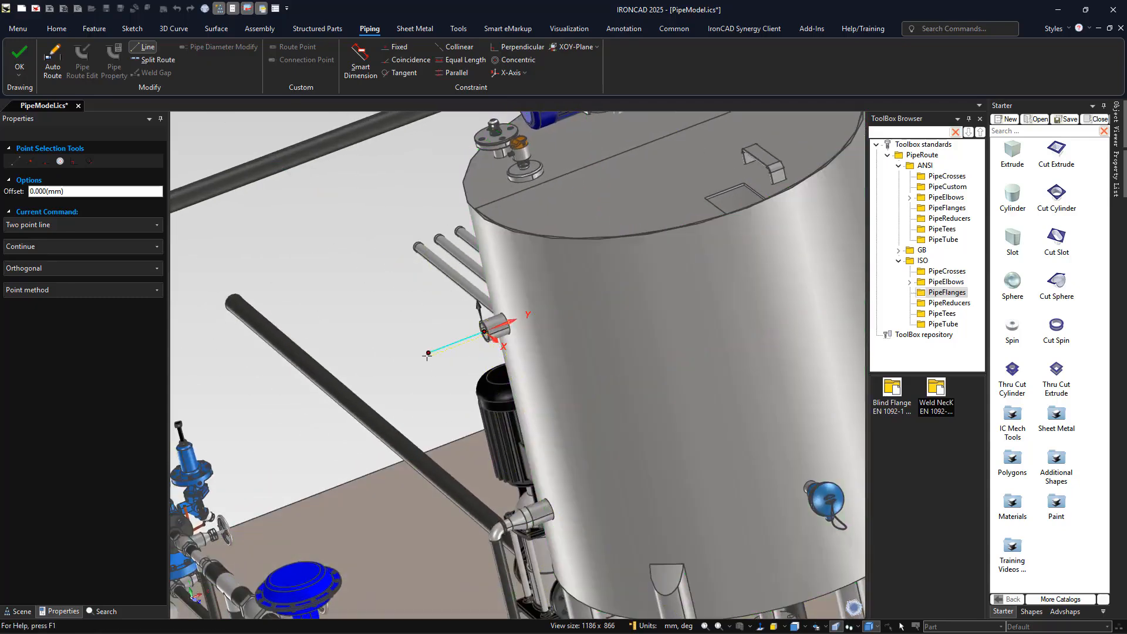
pyautogui.click(418, 358)
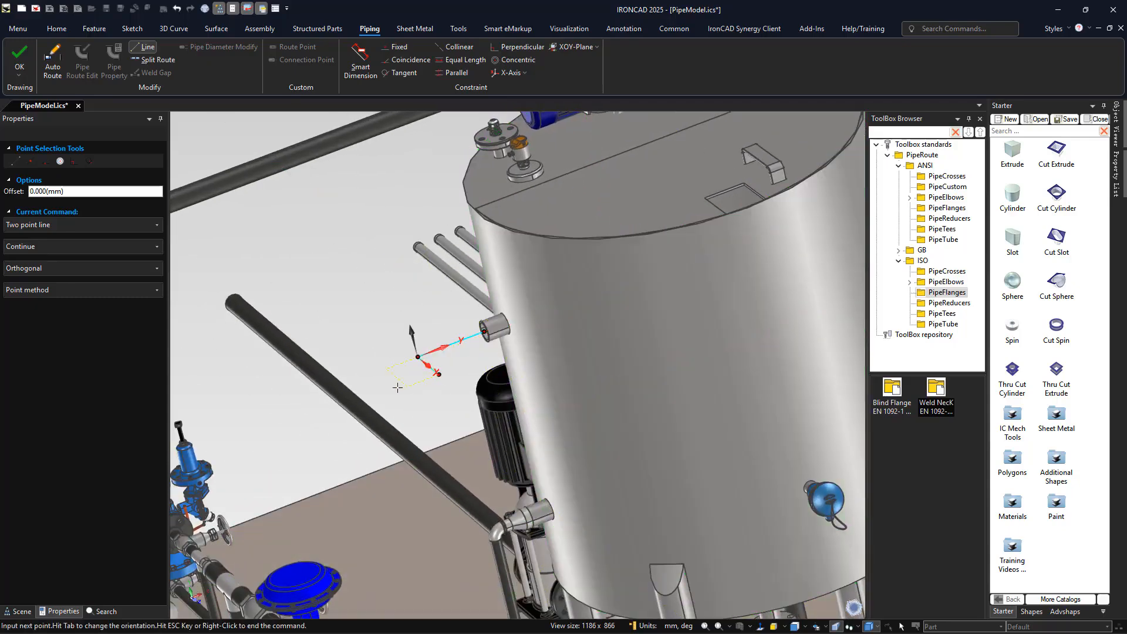
pyautogui.press('Escape')
# - Set the length of the line leaving the tank nozzle to 250 mm
pyautogui.click(435, 353)
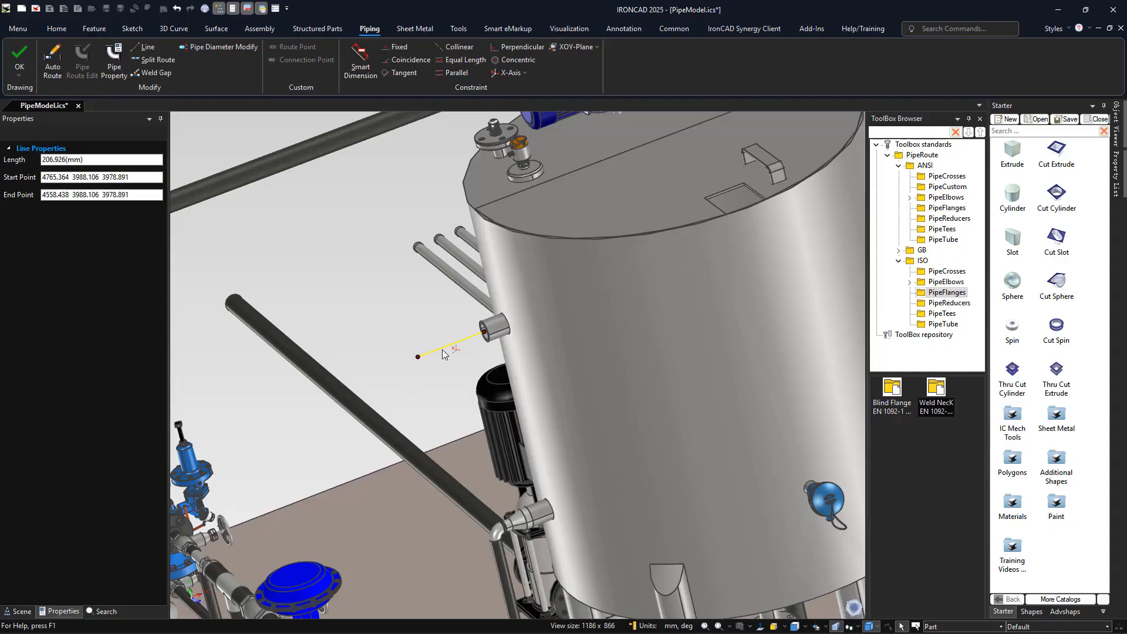
pyautogui.click(66, 160)
pyautogui.write('250')
pyautogui.press('Return')
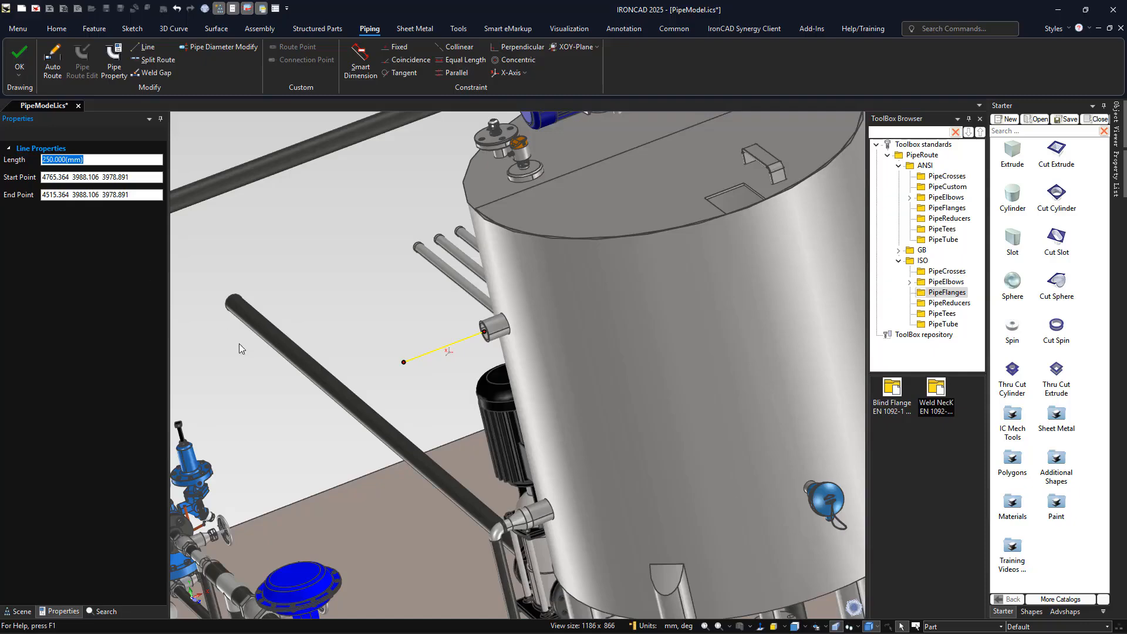
# - Auto-route the pipe between the free end of the nozzle line and the pipe stub on the valve flange
pyautogui.scroll(-10, 485, 422)
pyautogui.moveTo(550, 475)
pyautogui.mouseDown(button='middle')
pyautogui.moveTo(596, 482)
pyautogui.moveTo(547, 477)
pyautogui.mouseUp(button='middle')
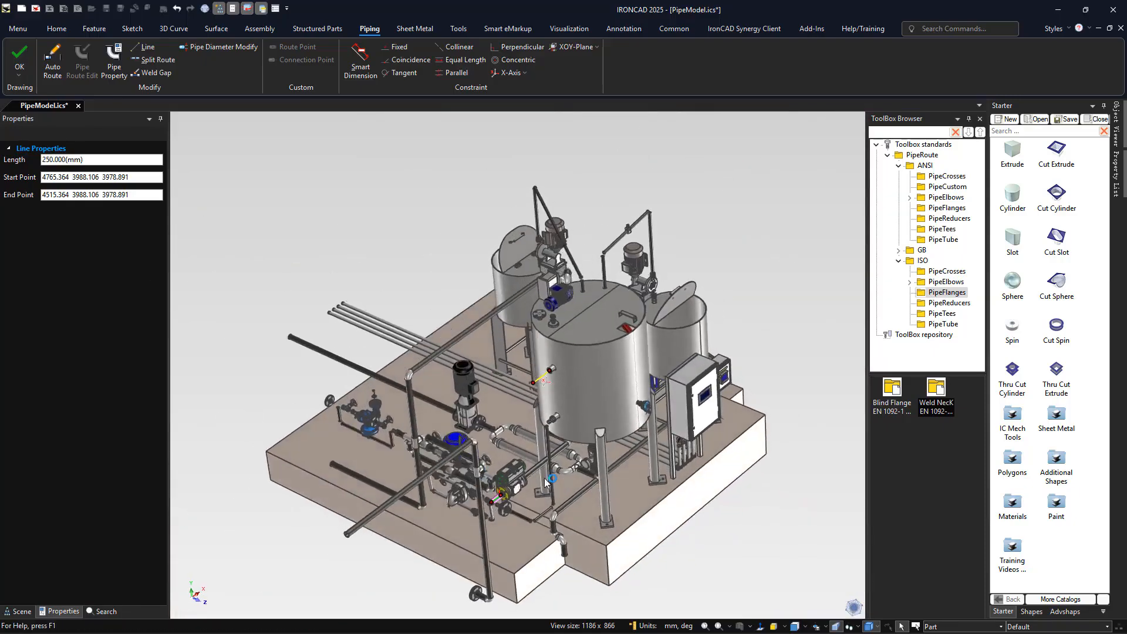
pyautogui.scroll(5, 547, 478)
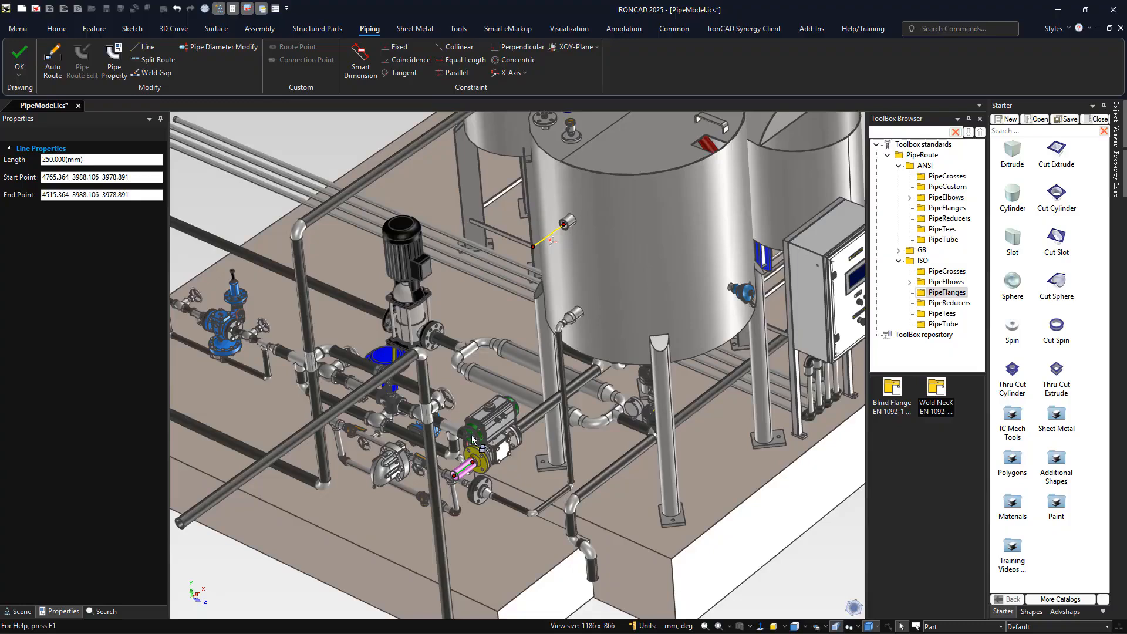
pyautogui.click(52, 63)
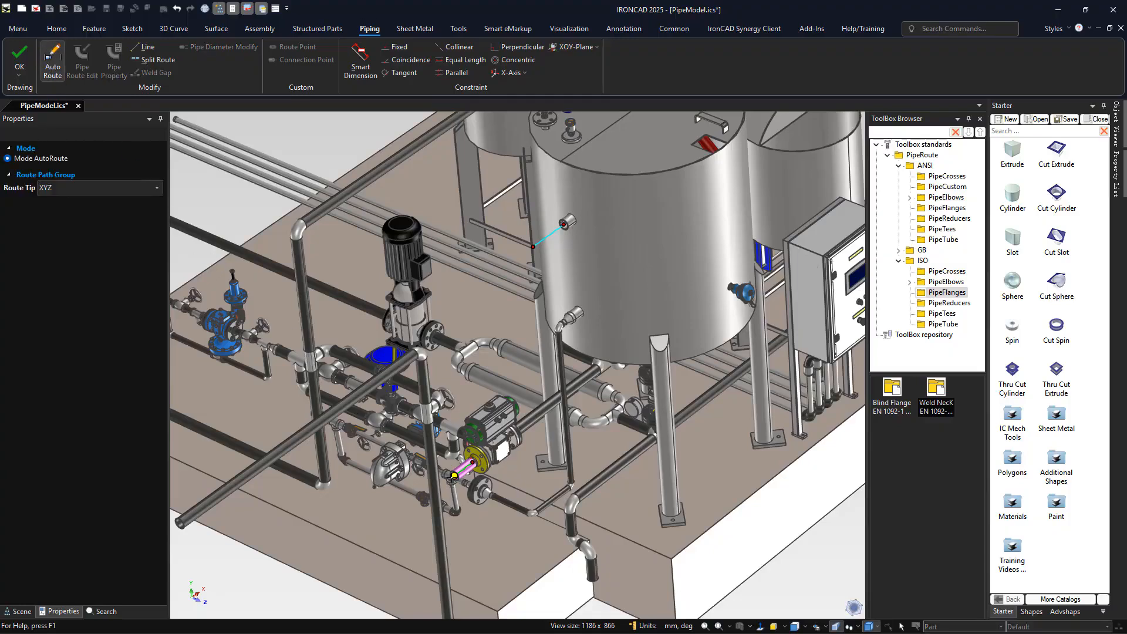
pyautogui.click(533, 247)
pyautogui.click(441, 362)
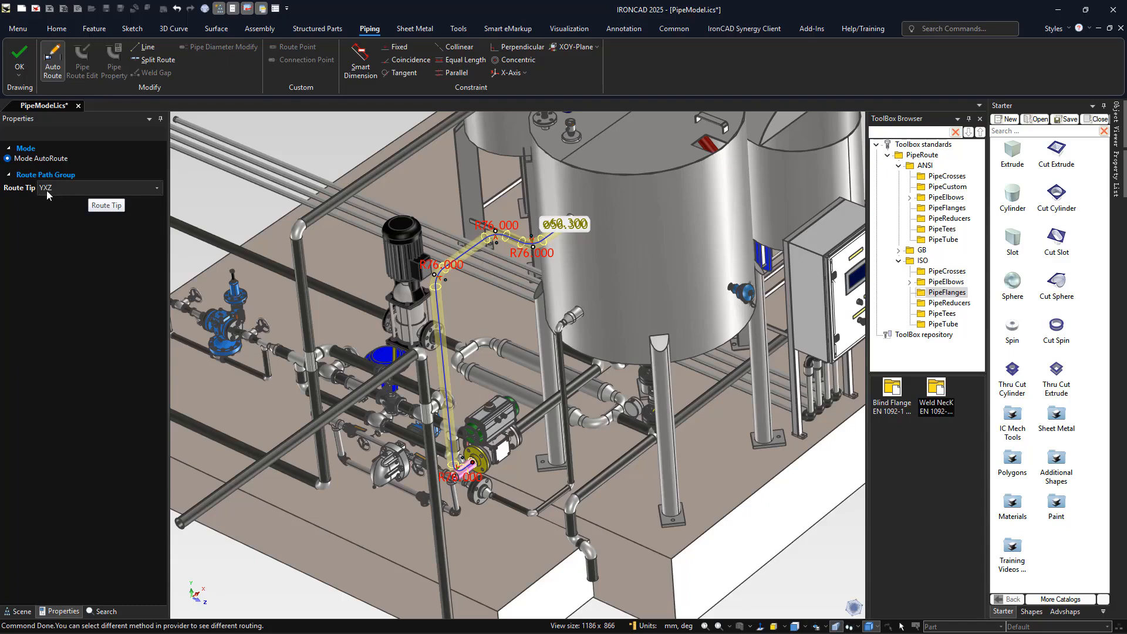
# - Choose the YZX route tip for the auto-routed path and finish the pipe
pyautogui.click(72, 188)
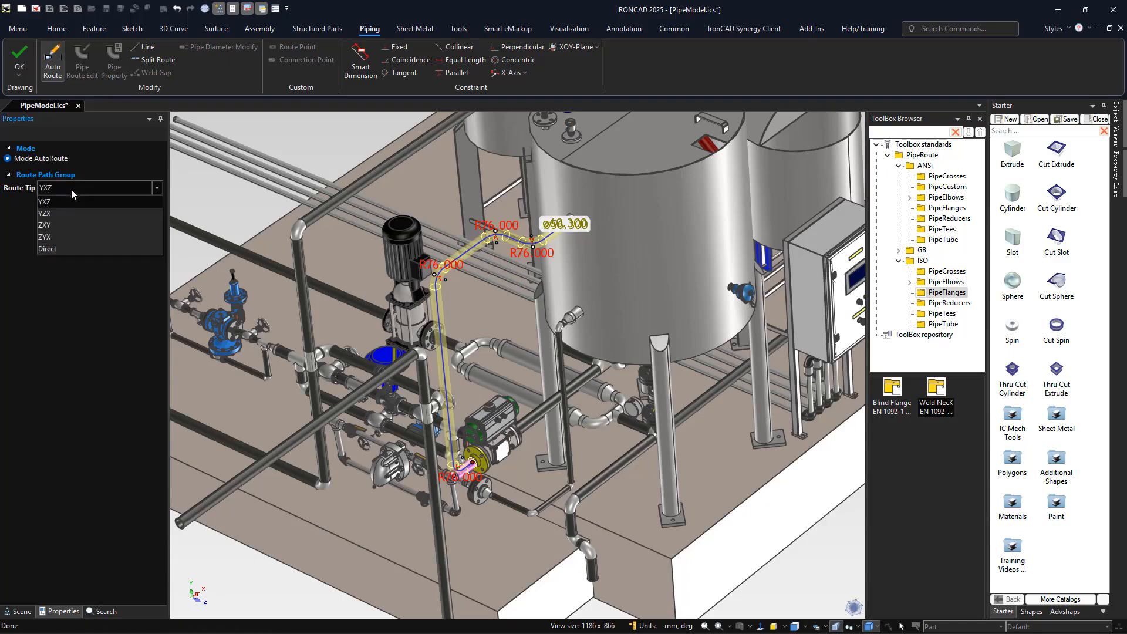
pyautogui.click(58, 214)
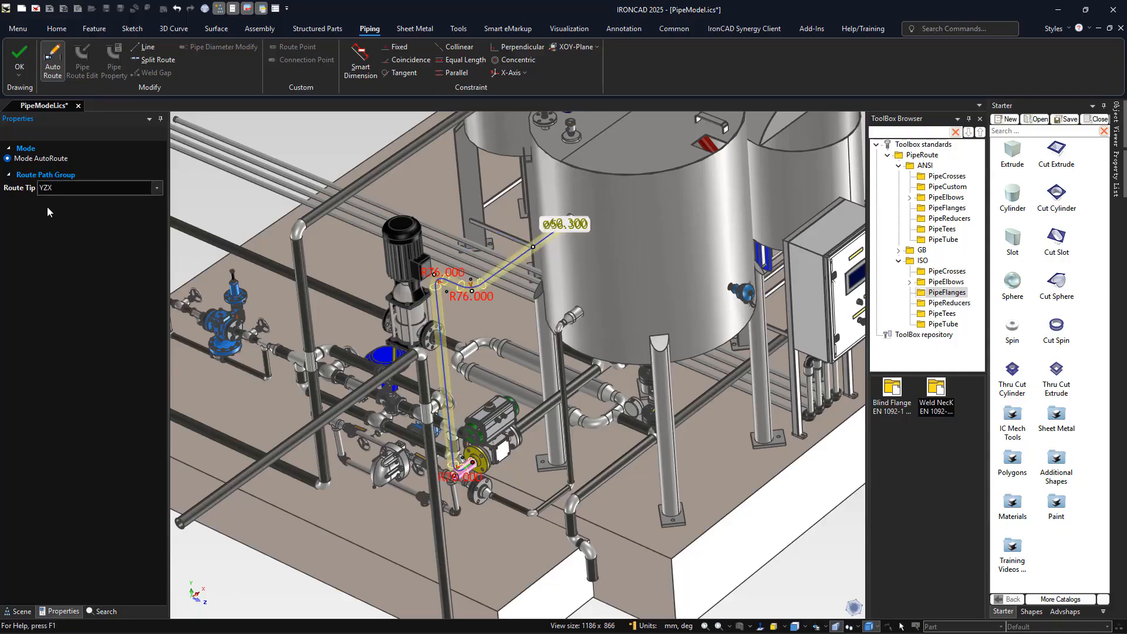
pyautogui.click(21, 57)
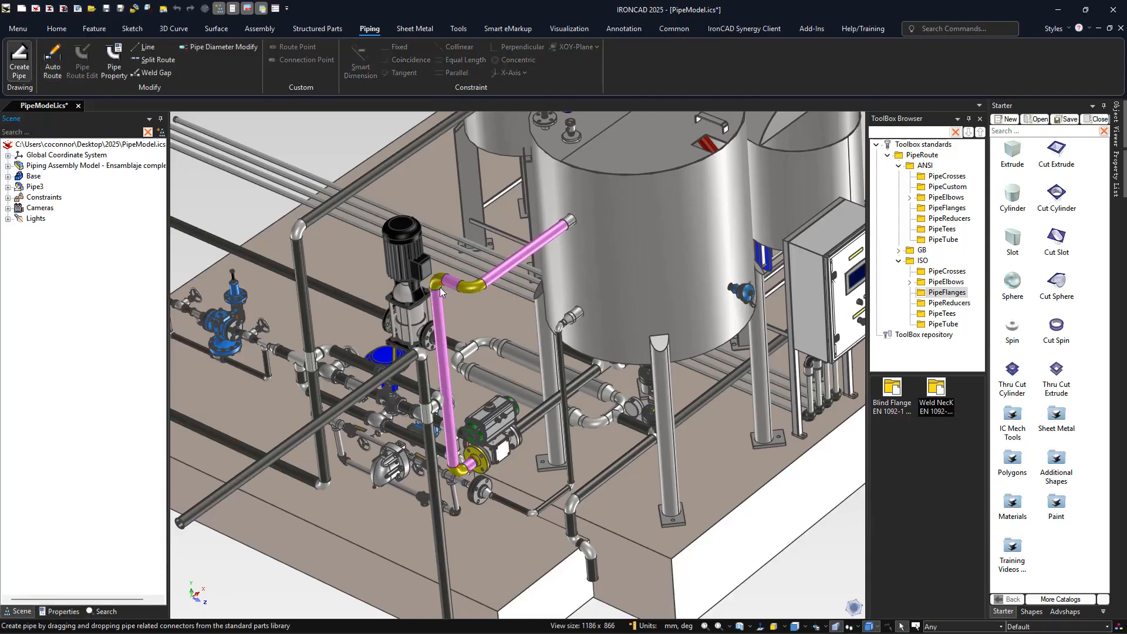
# - Expand the new pipe in the scene tree and examine its components, route parts and path in the model
pyautogui.click(8, 187)
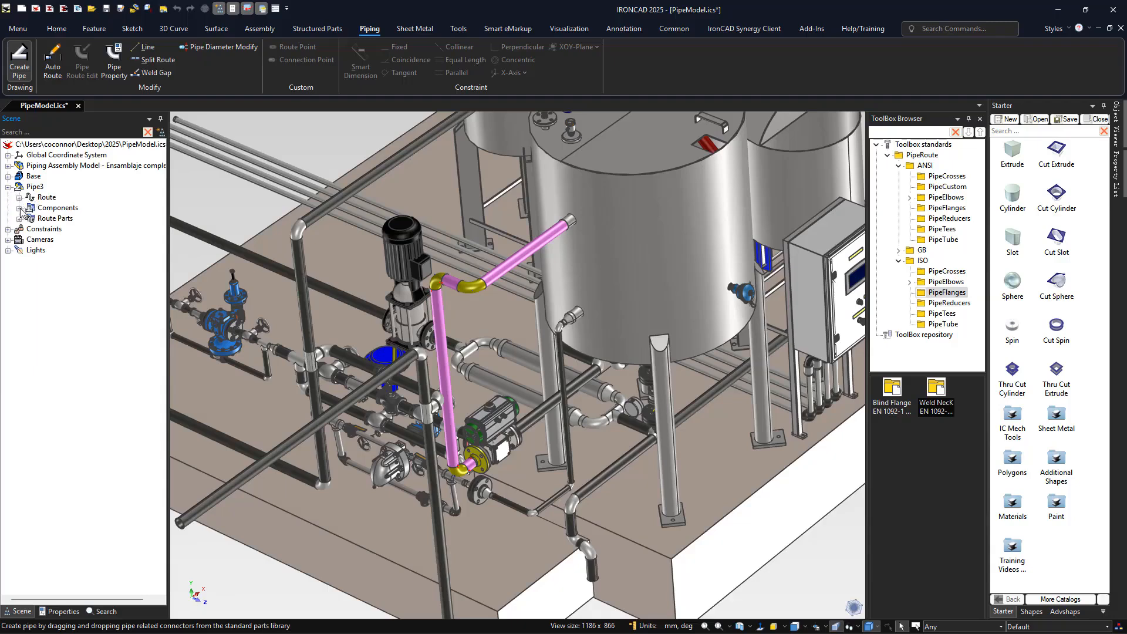
pyautogui.click(19, 208)
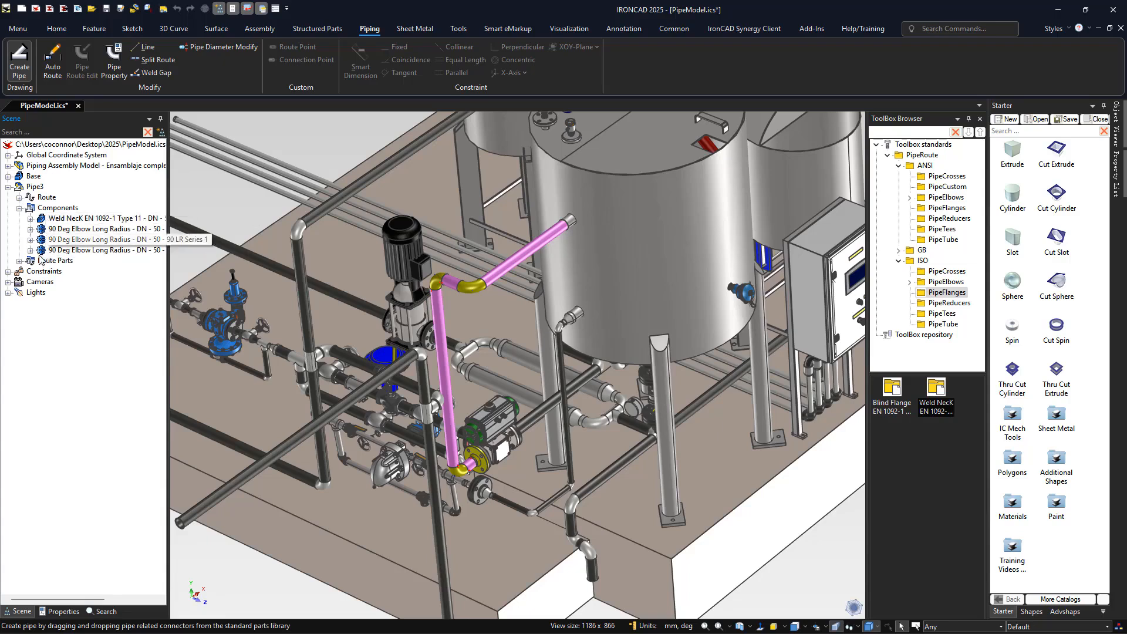
pyautogui.click(19, 261)
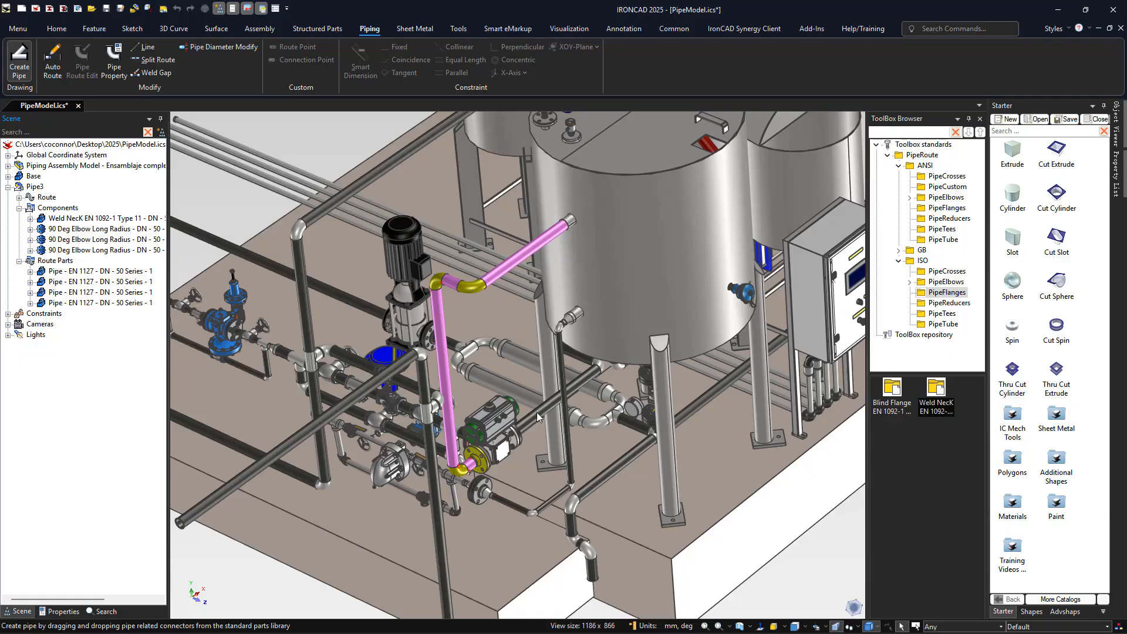
pyautogui.scroll(1, 476, 368)
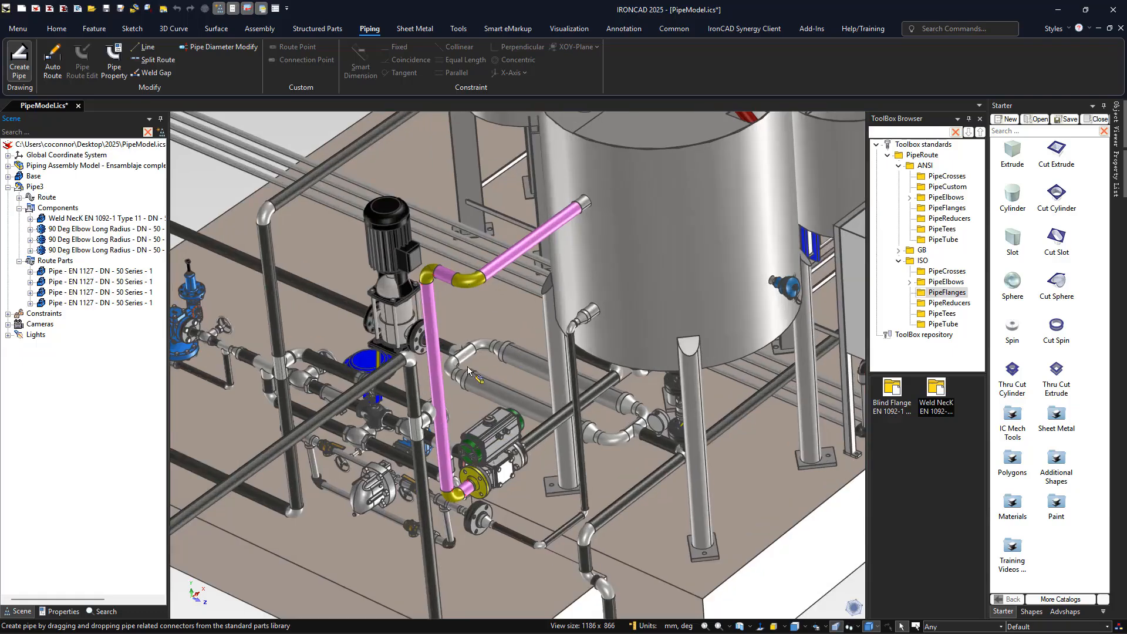
pyautogui.scroll(-2, 460, 362)
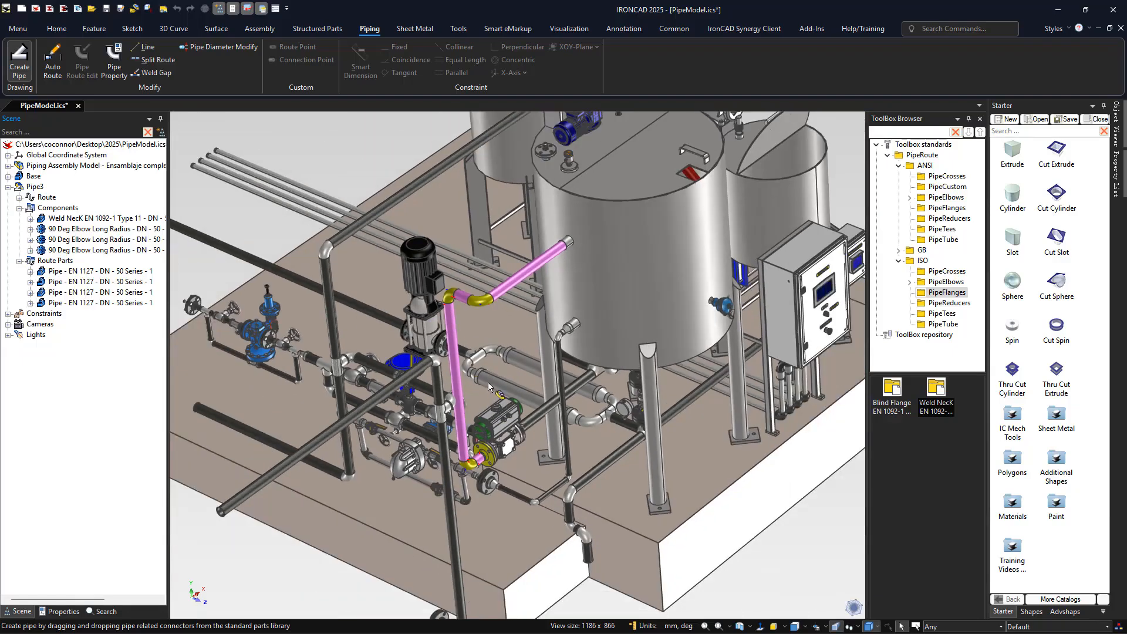
pyautogui.scroll(3, 487, 382)
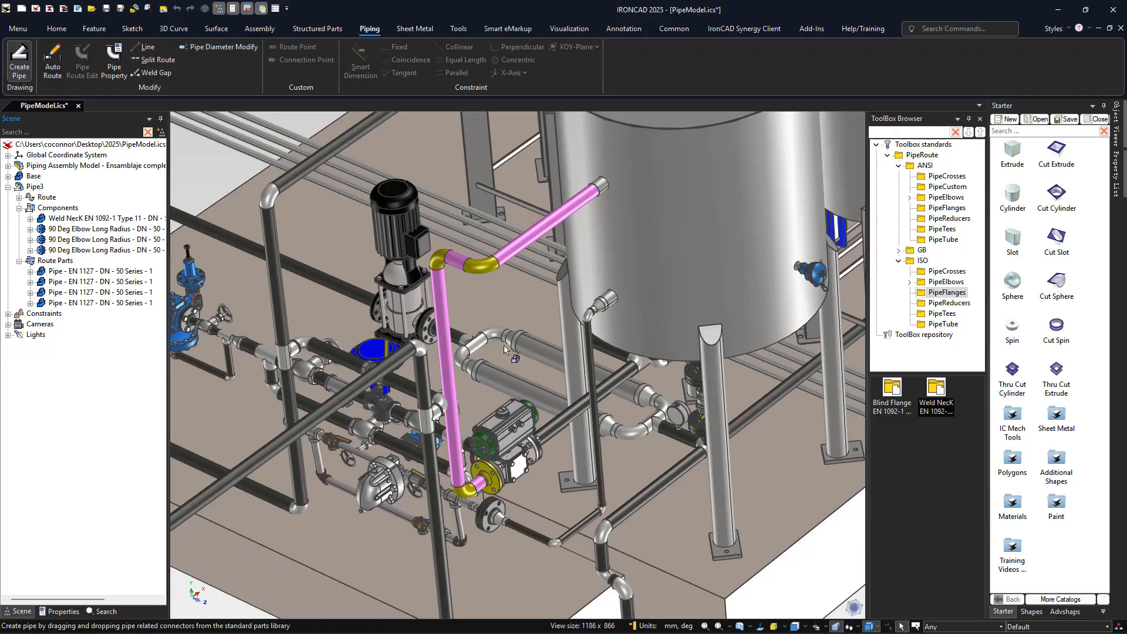
# - Open the new pipe for route editing and insert an ISO Tee on the straight run leading to the tank nozzle
pyautogui.click(523, 241)
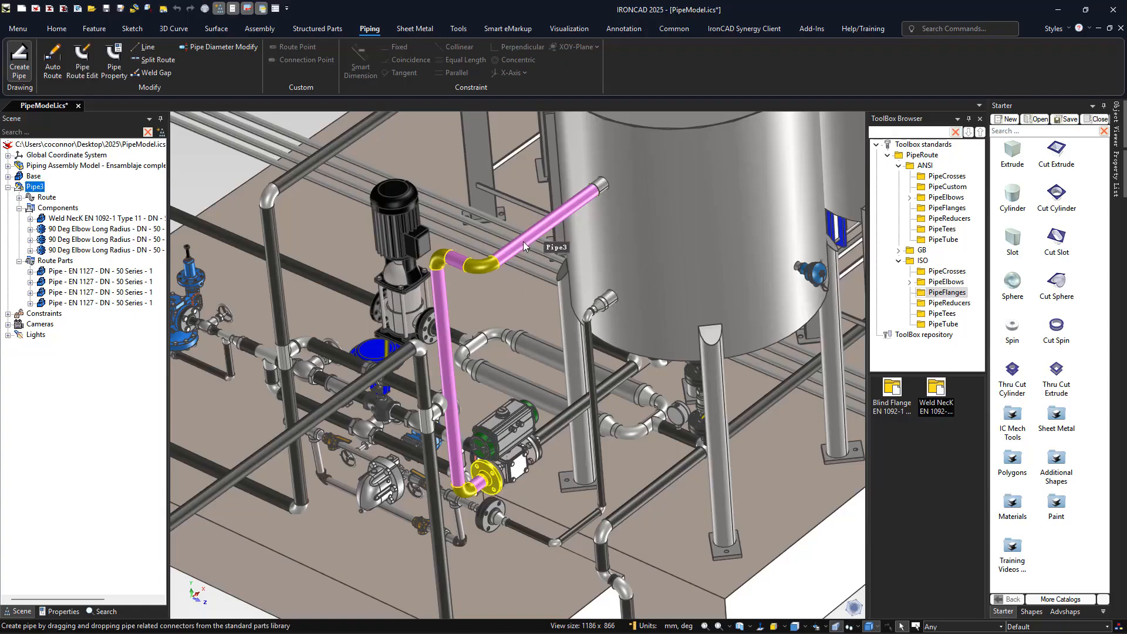
pyautogui.rightClick(523, 241)
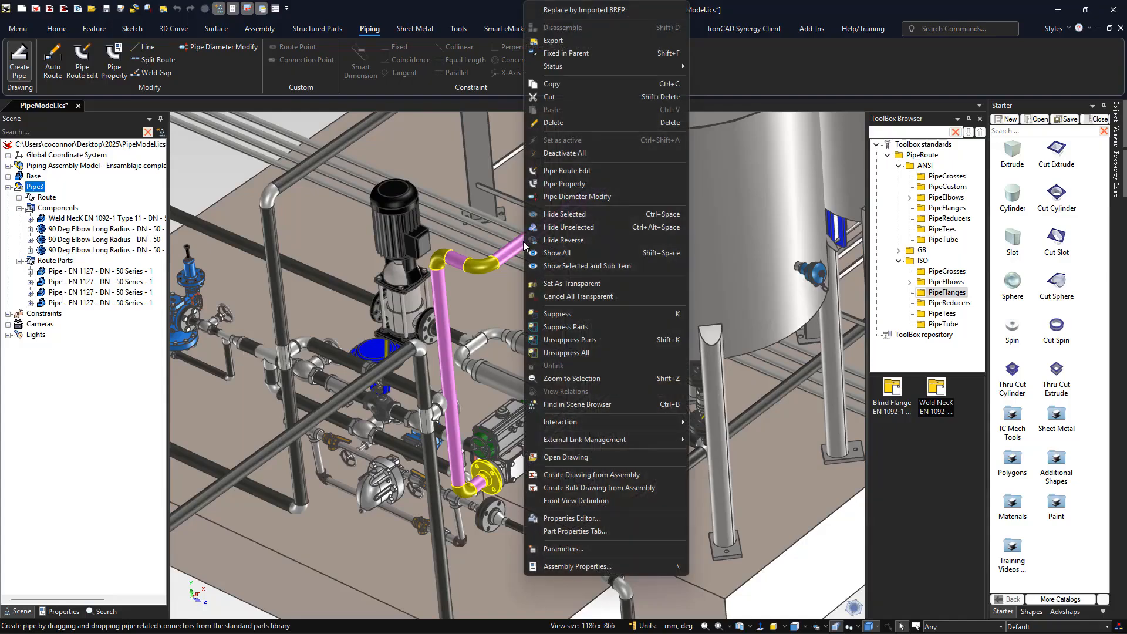
pyautogui.click(567, 170)
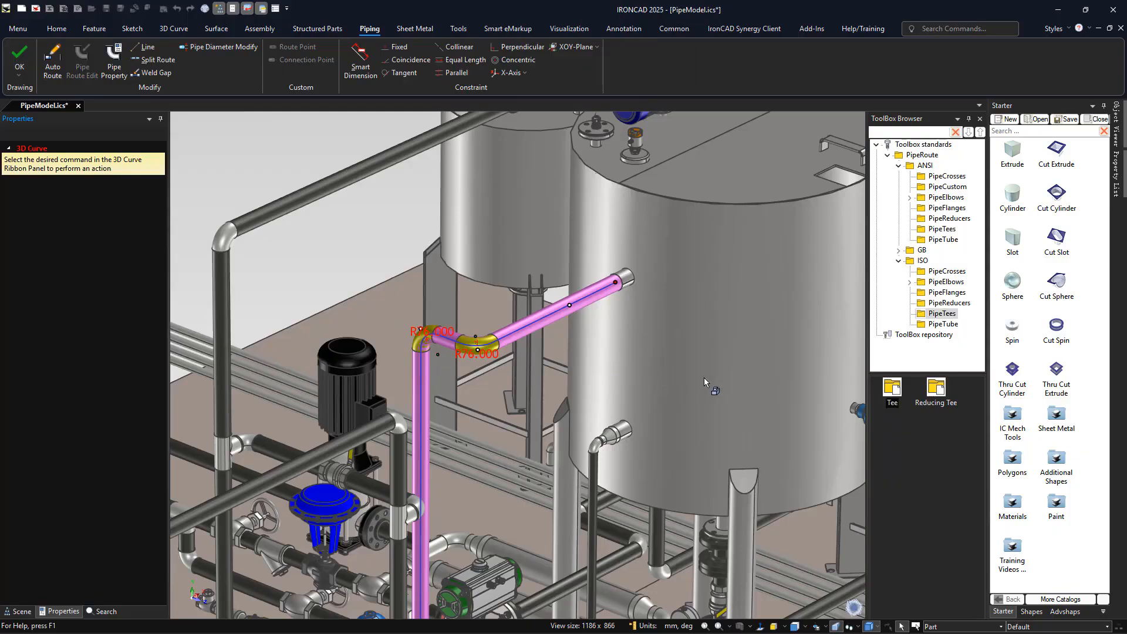
pyautogui.click(939, 314)
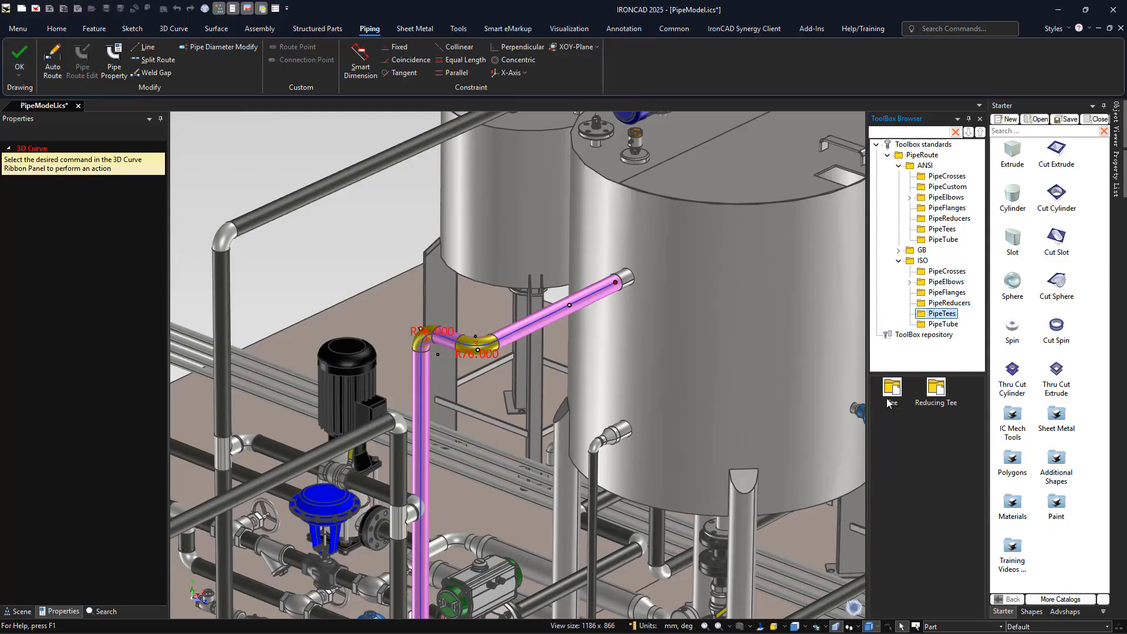
pyautogui.moveTo(891, 399); pyautogui.dragTo(538, 319)
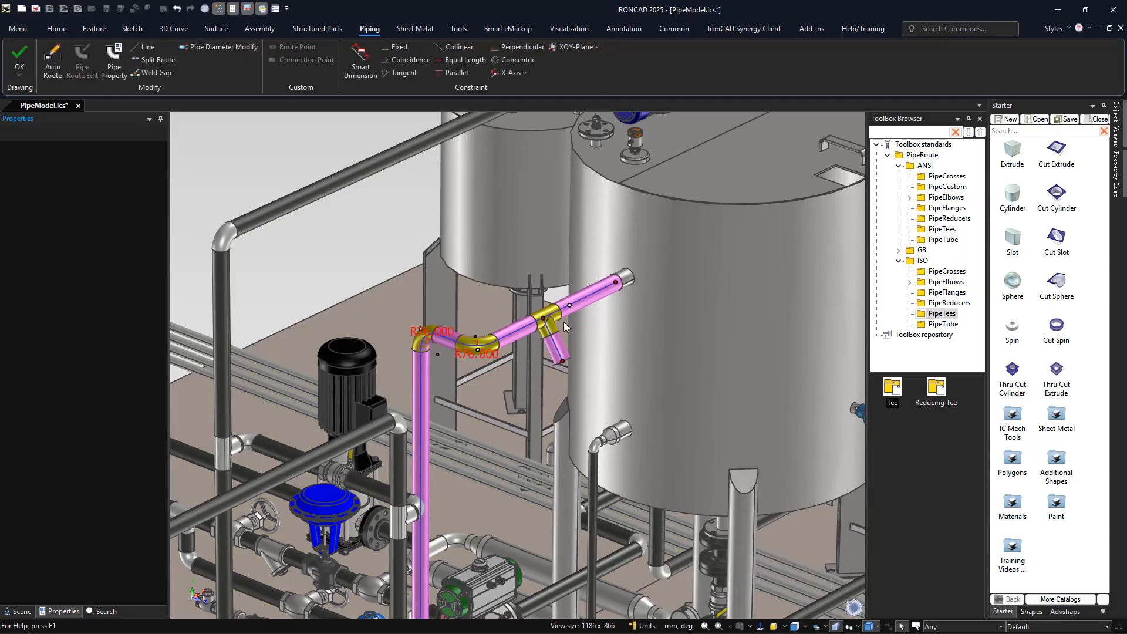
# - Select the tee's branch line and realign only its TriBall to the straight pipe run
pyautogui.click(556, 352)
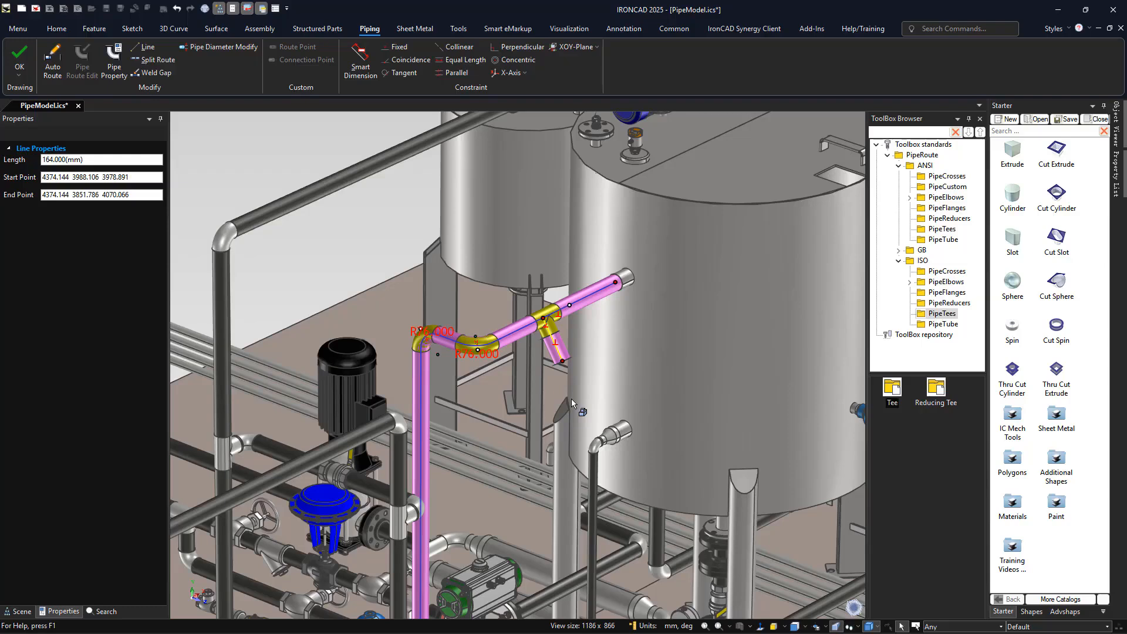
pyautogui.press('F10')
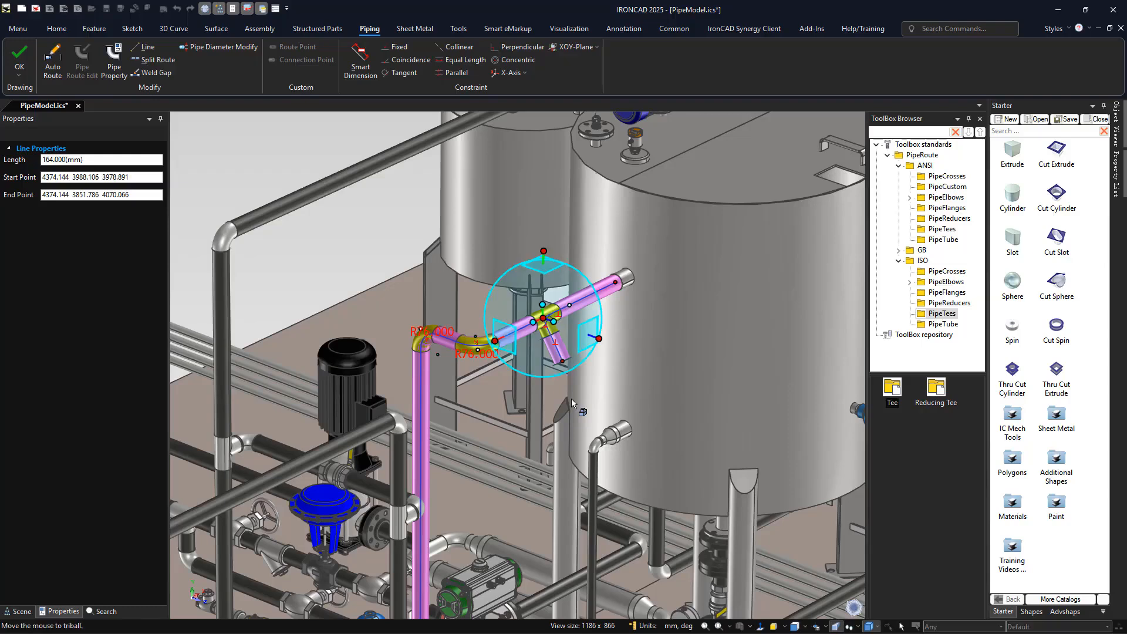
pyautogui.press('space')
pyautogui.moveTo(553, 322); pyautogui.dragTo(557, 346)
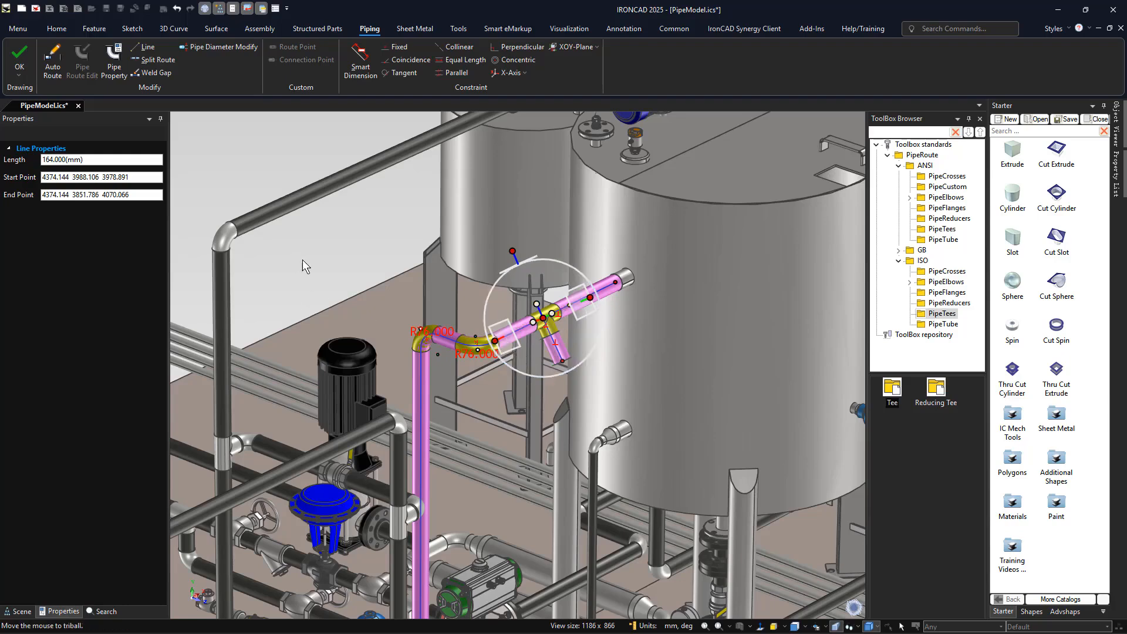
pyautogui.press('space')
# - Orient the tee branch horizontally with the TriBall's Perpendicular To Face option and finish the route edit
pyautogui.moveTo(738, 414); pyautogui.dragTo(721, 376, button='middle')
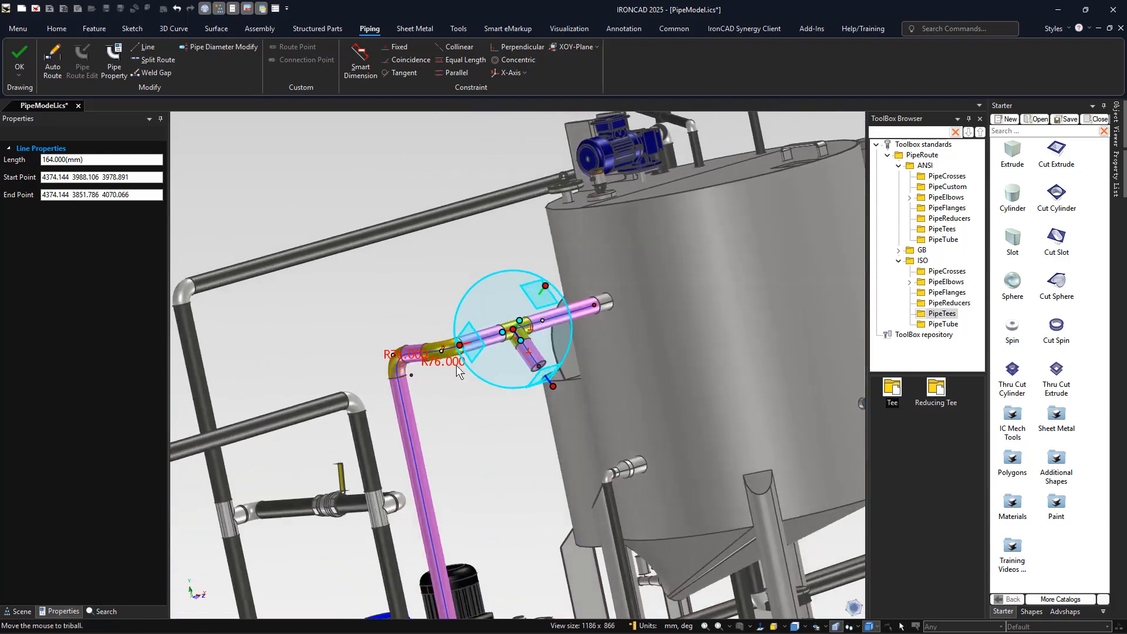
pyautogui.rightClick(519, 323)
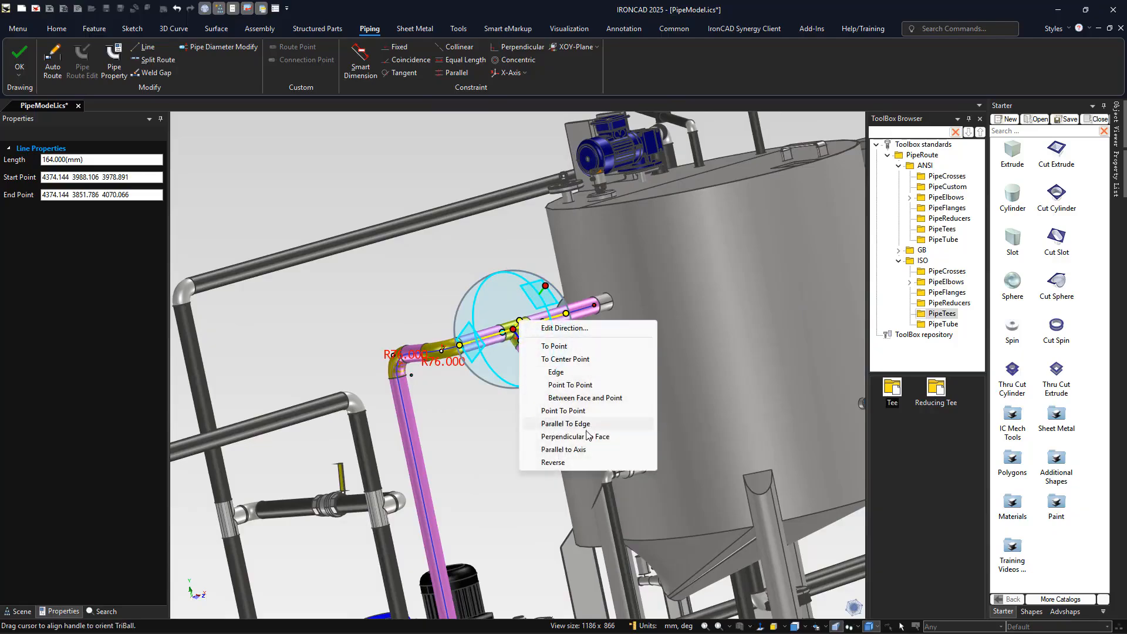
pyautogui.click(575, 437)
pyautogui.moveTo(665, 320); pyautogui.dragTo(674, 170, button='middle')
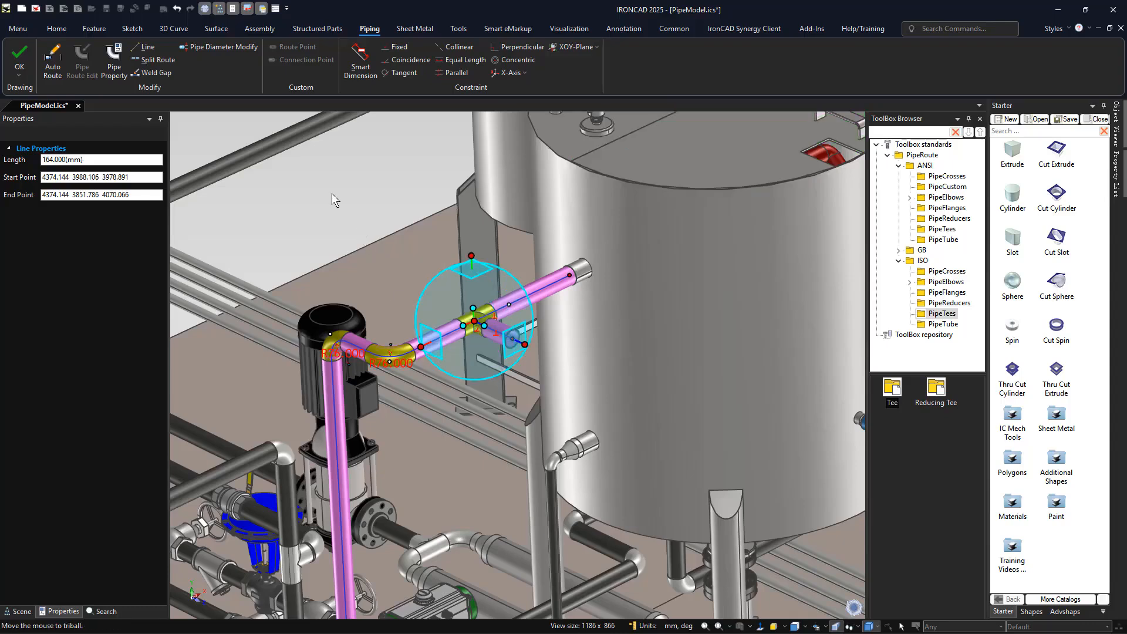
pyautogui.press('F10')
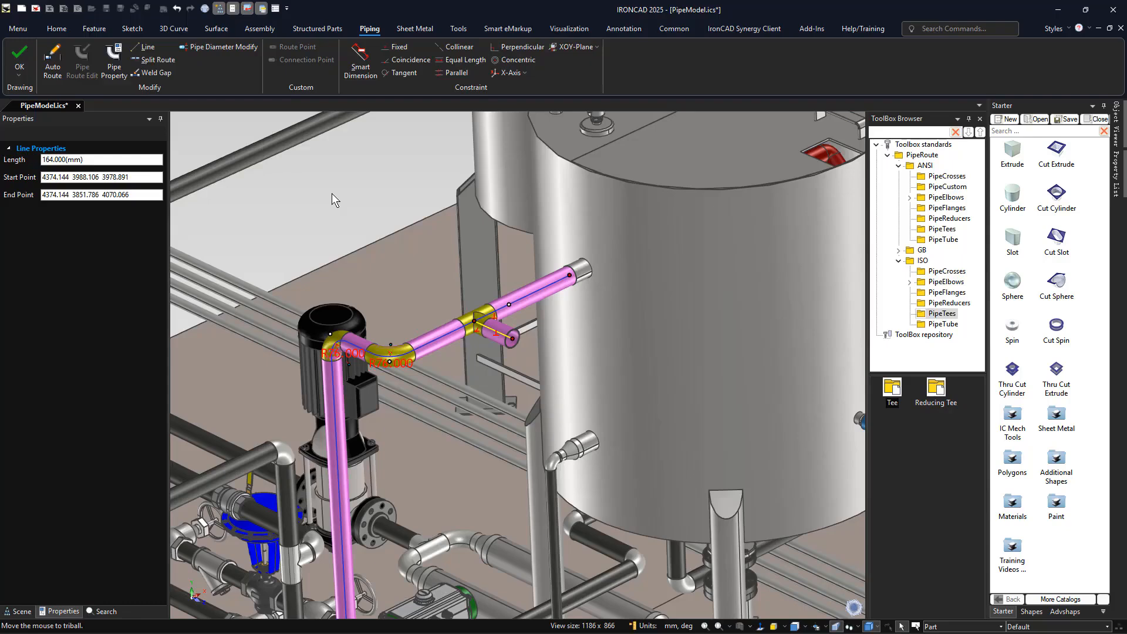
pyautogui.click(23, 58)
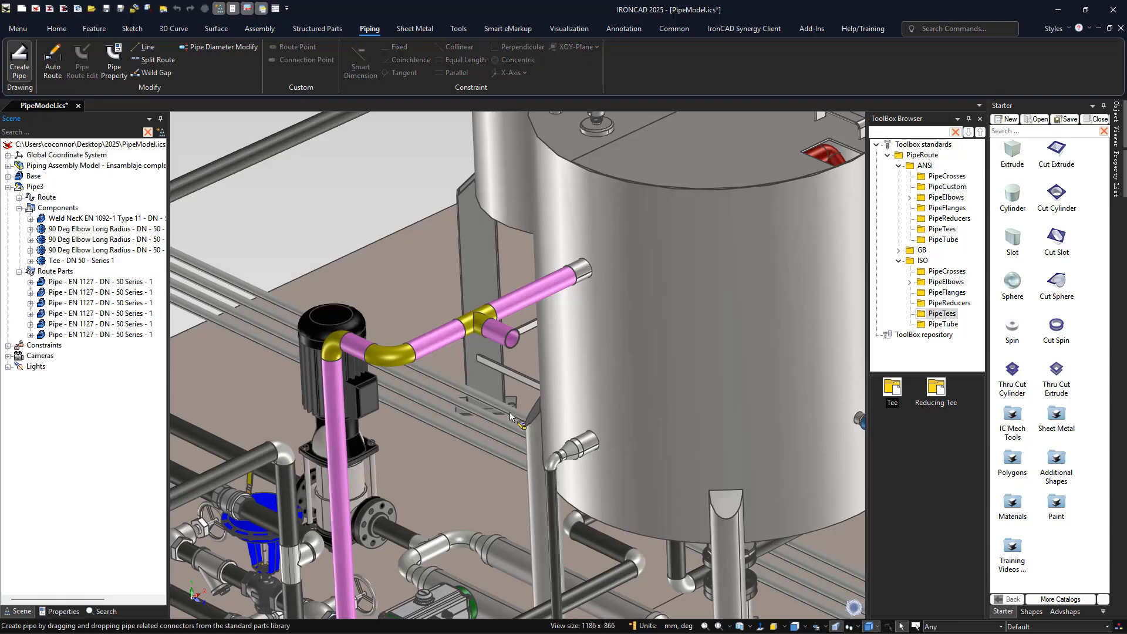
# - Reopen the pipe for route editing and set the tee branch line's length to 300 mm
pyautogui.rightClick(494, 326)
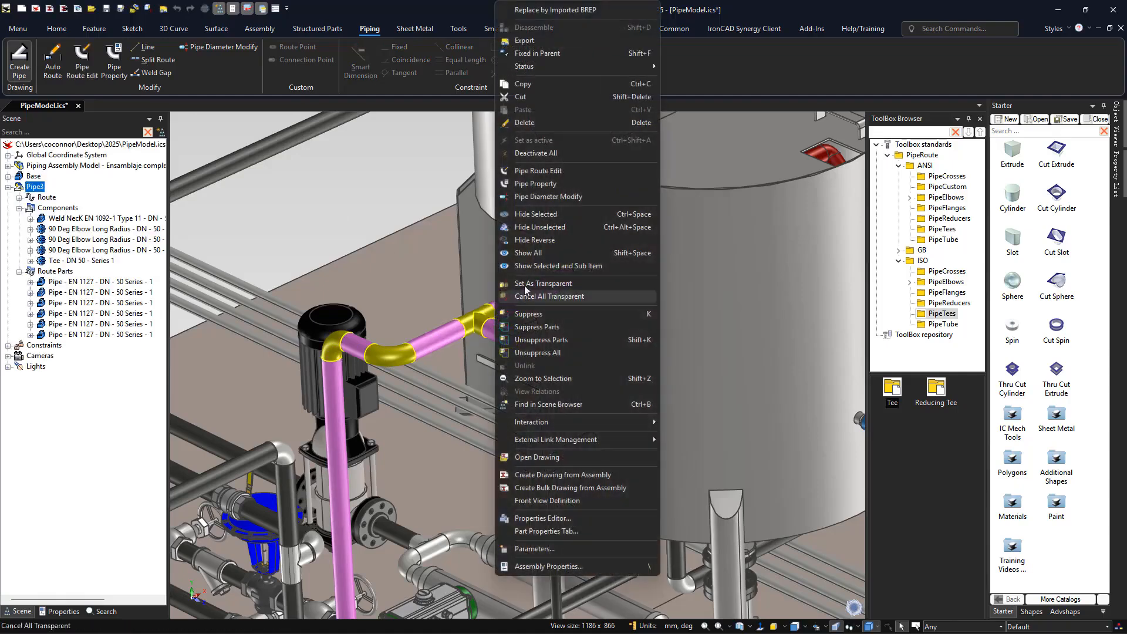
pyautogui.click(538, 171)
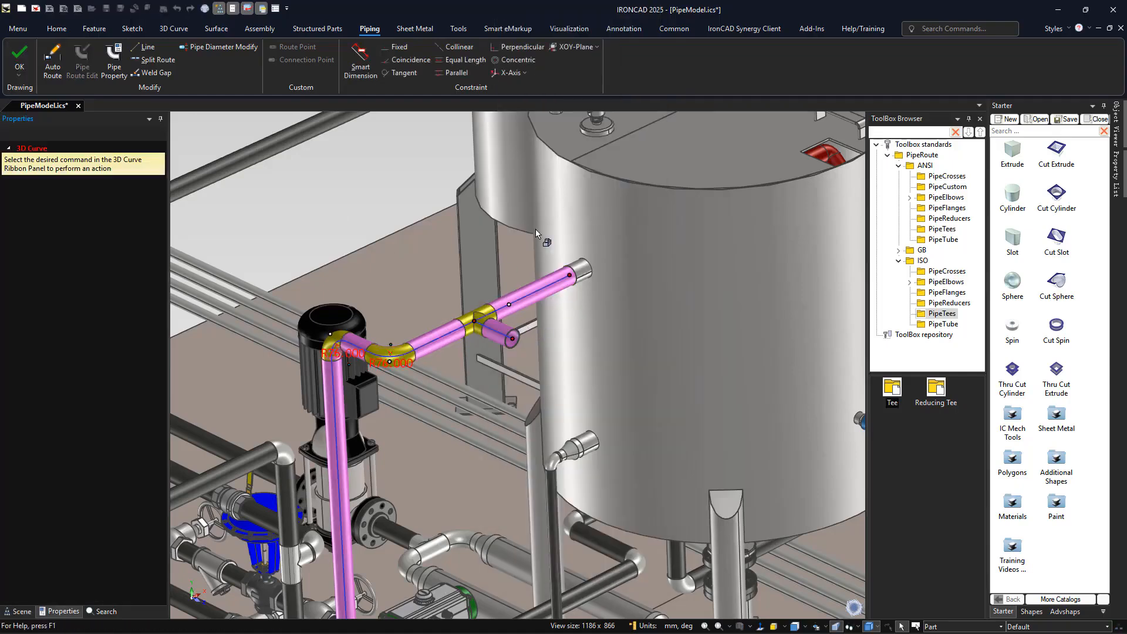
pyautogui.click(499, 333)
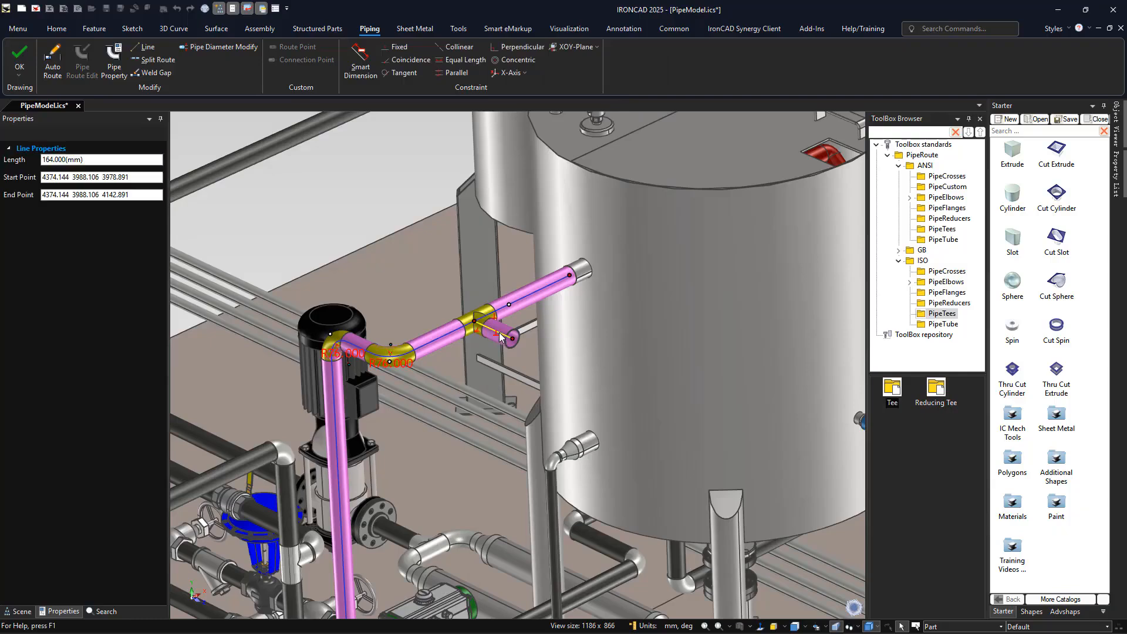
pyautogui.write('300')
pyautogui.press('Return')
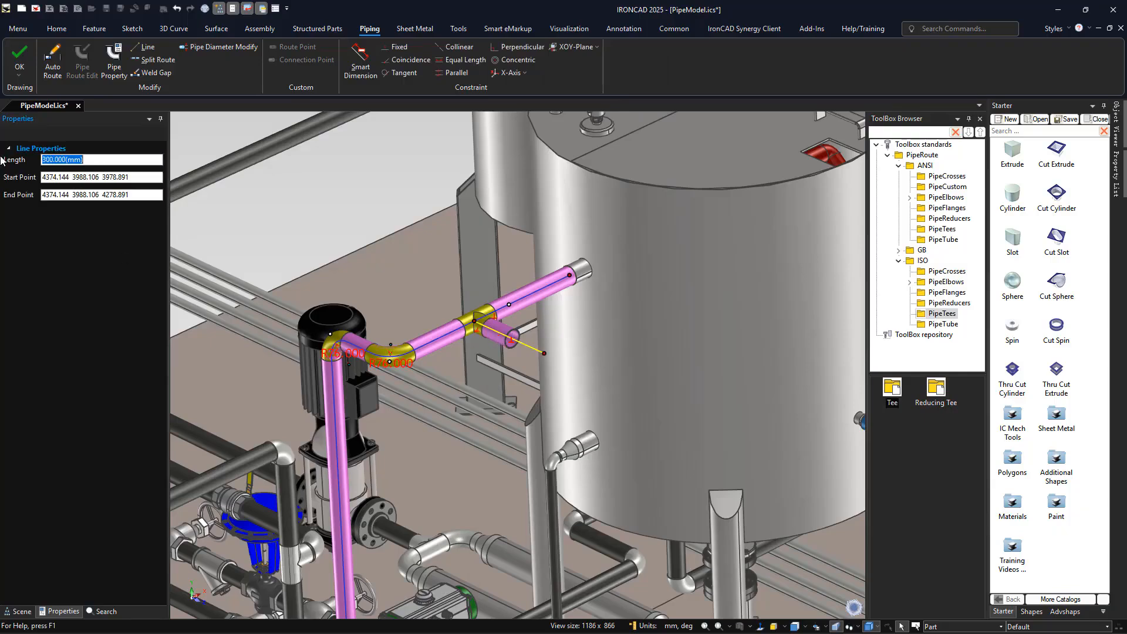
pyautogui.click(301, 242)
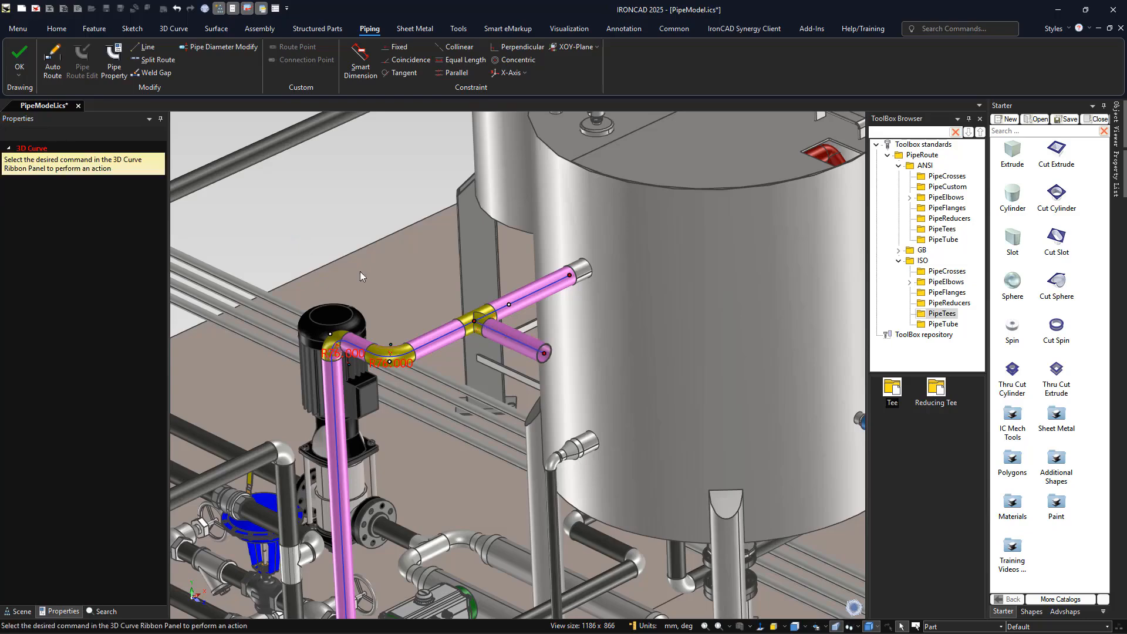
# - Place an ISO Weld Neck flange on the blue flange at the low end of the vertical pipe beside the base
pyautogui.scroll(-3, 567, 476)
pyautogui.scroll(-2, 567, 476)
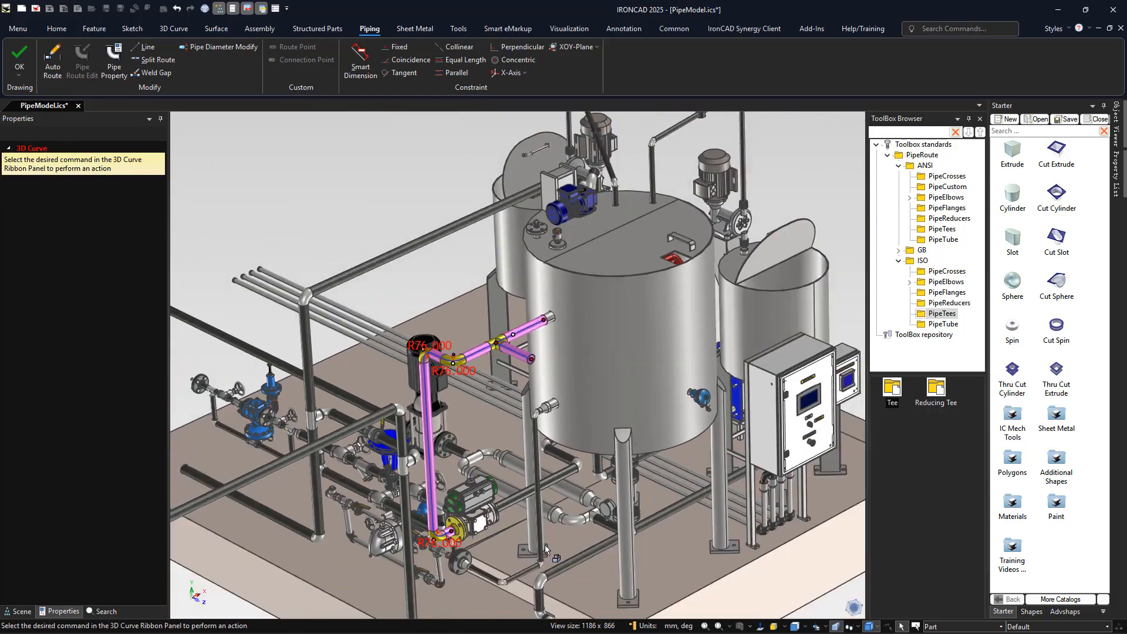
pyautogui.moveTo(644, 590); pyautogui.dragTo(667, 515, button='middle')
pyautogui.scroll(-5, 699, 573)
pyautogui.scroll(8, 667, 515)
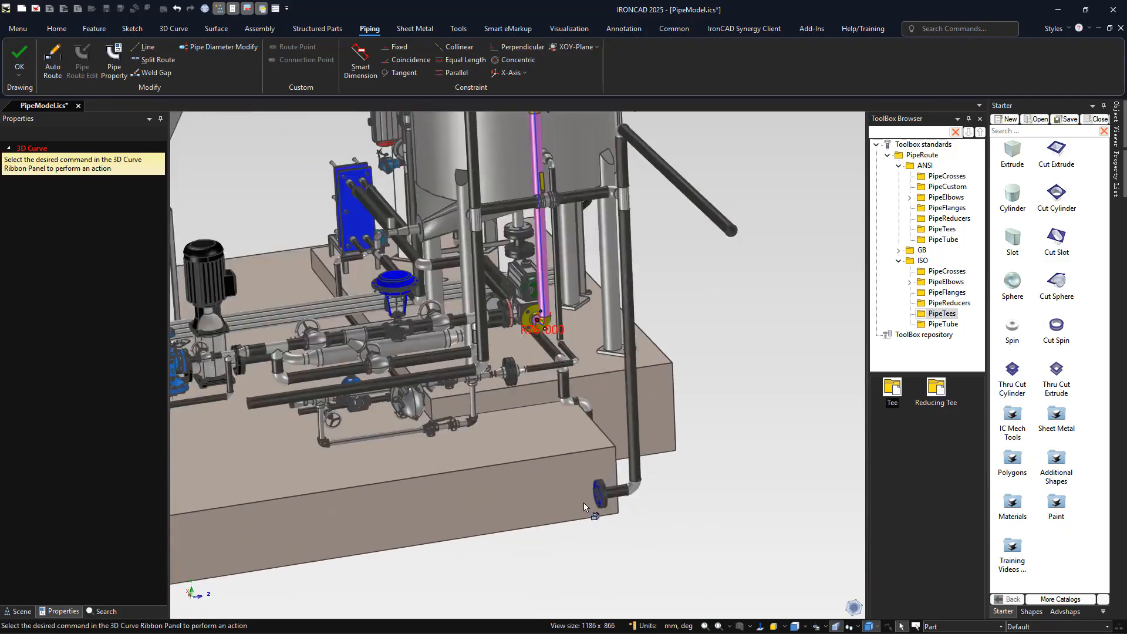
pyautogui.scroll(6, 619, 492)
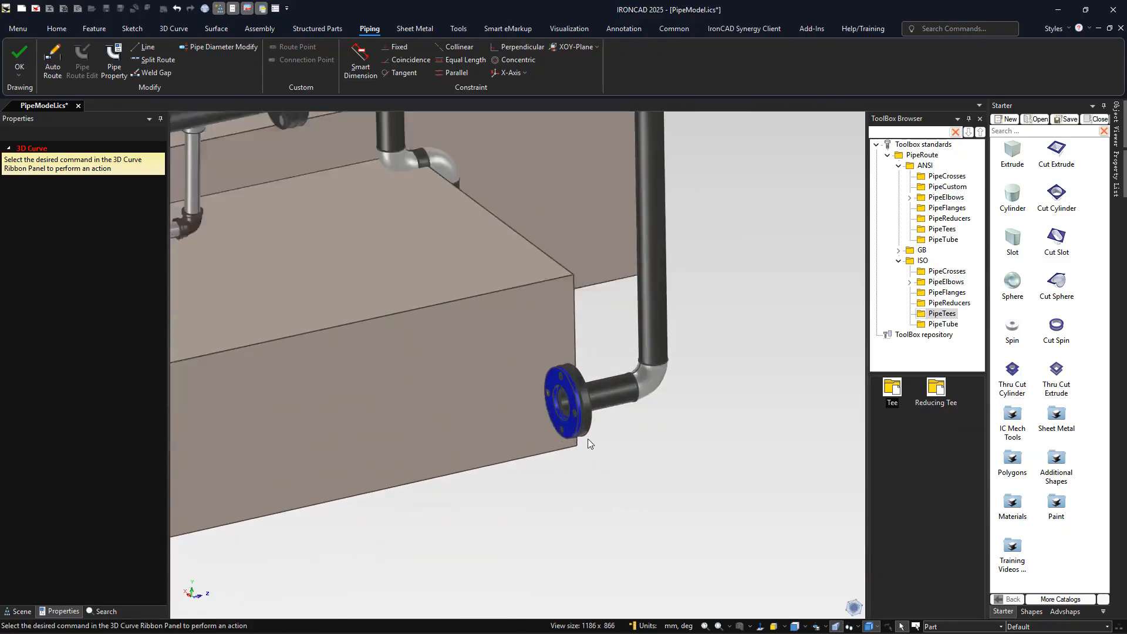
pyautogui.click(934, 304)
pyautogui.click(942, 292)
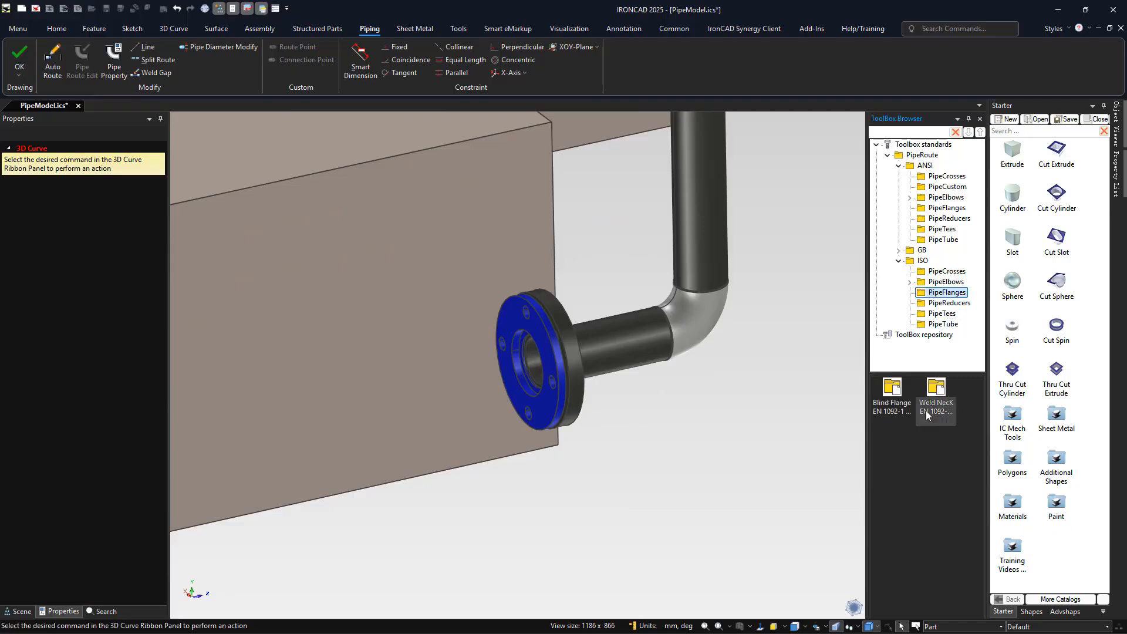
pyautogui.moveTo(936, 389); pyautogui.dragTo(542, 389)
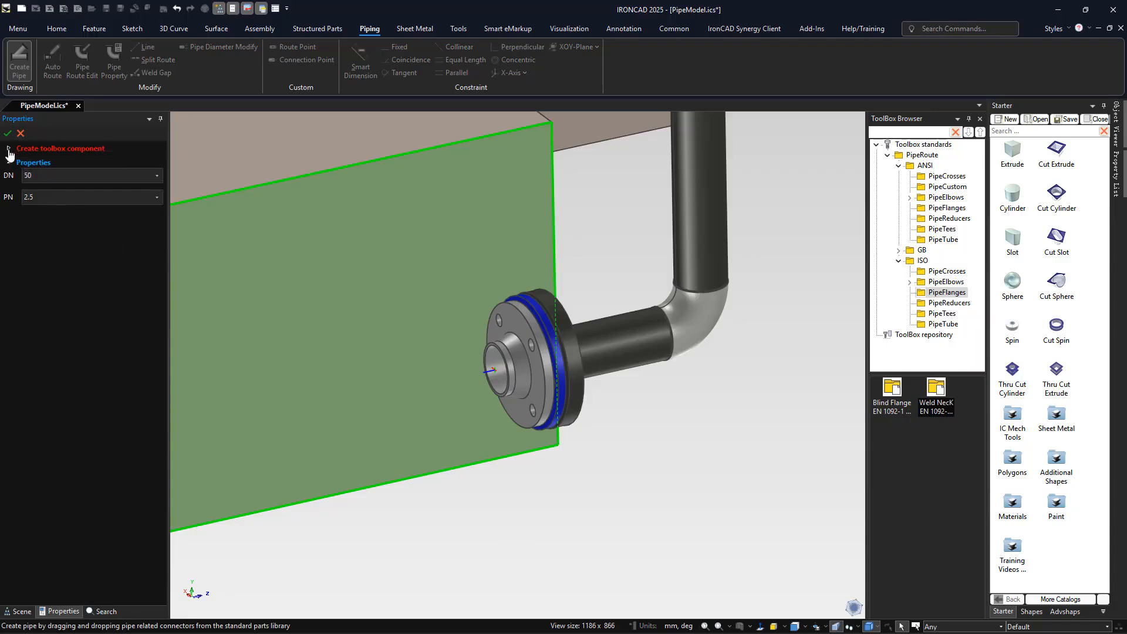
# - Set the new flange to PN 10 and place it with a short pipe stub
pyautogui.click(68, 197)
pyautogui.click(59, 235)
pyautogui.click(7, 133)
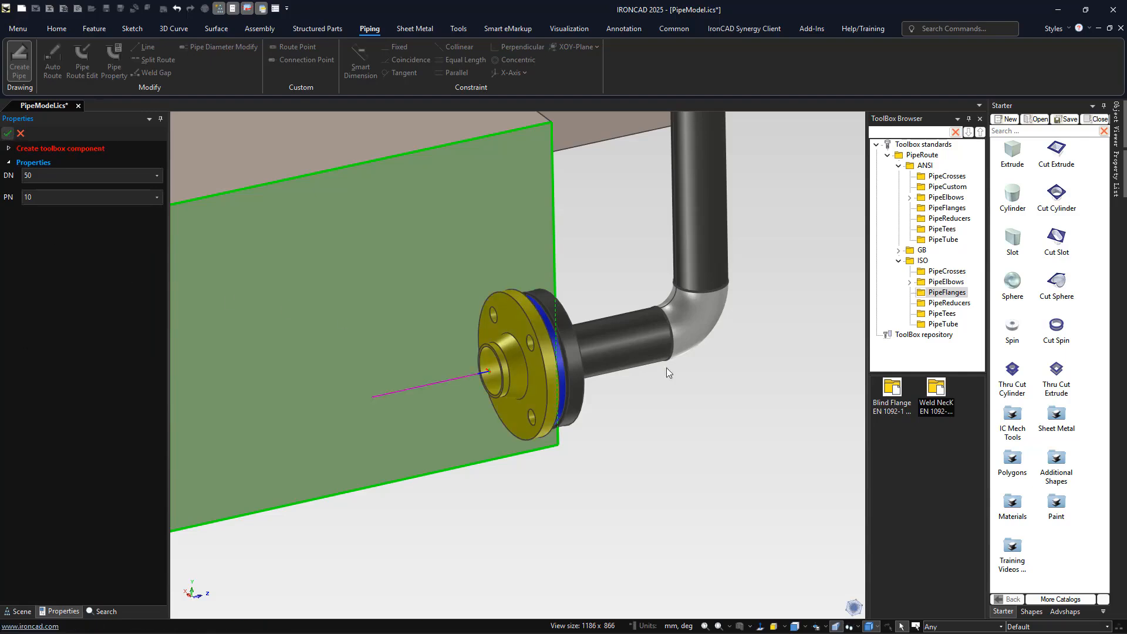
pyautogui.click(368, 368)
# - Auto-route the pipe from the free end of the new flange's stub to the open end of the tee branch
pyautogui.scroll(-5, 450, 357)
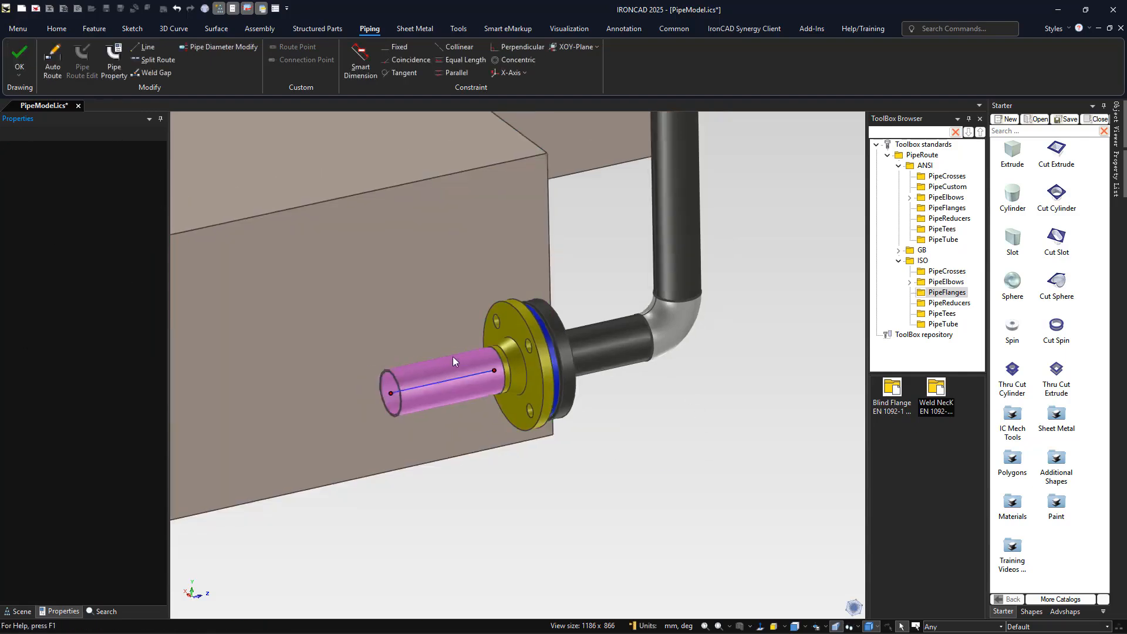
pyautogui.scroll(-3, 505, 327)
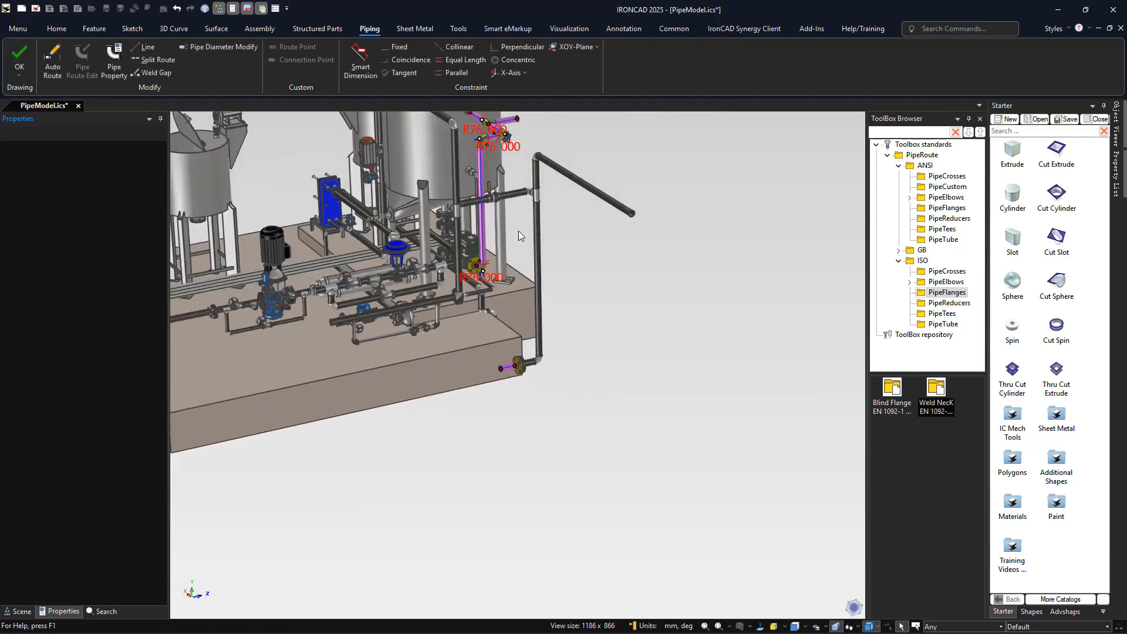
pyautogui.click(51, 61)
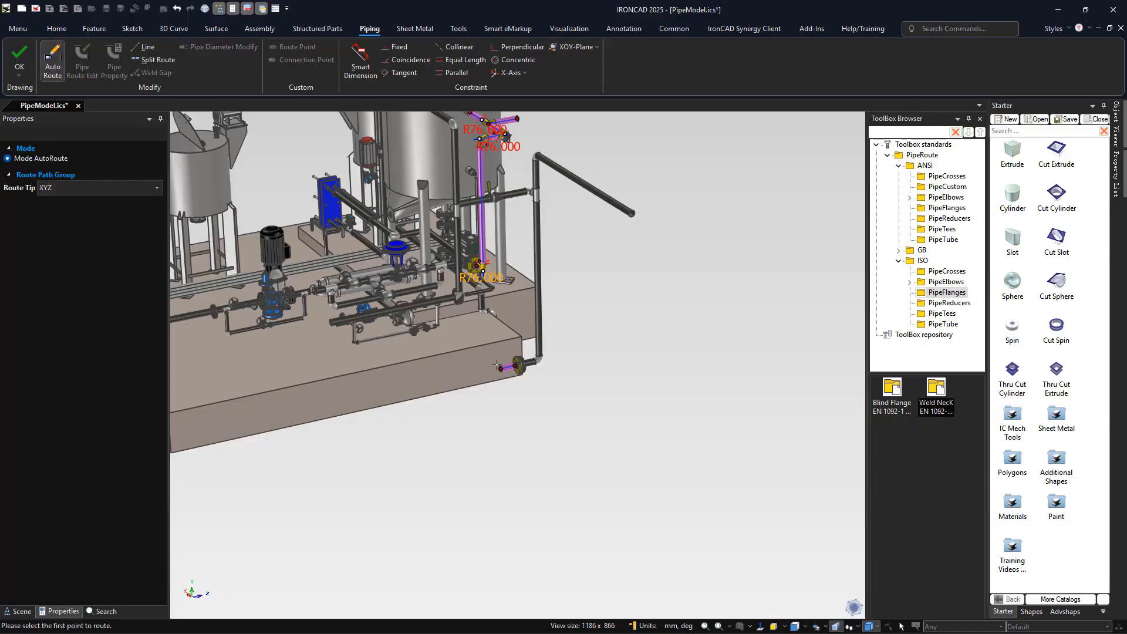
pyautogui.click(499, 369)
pyautogui.click(517, 119)
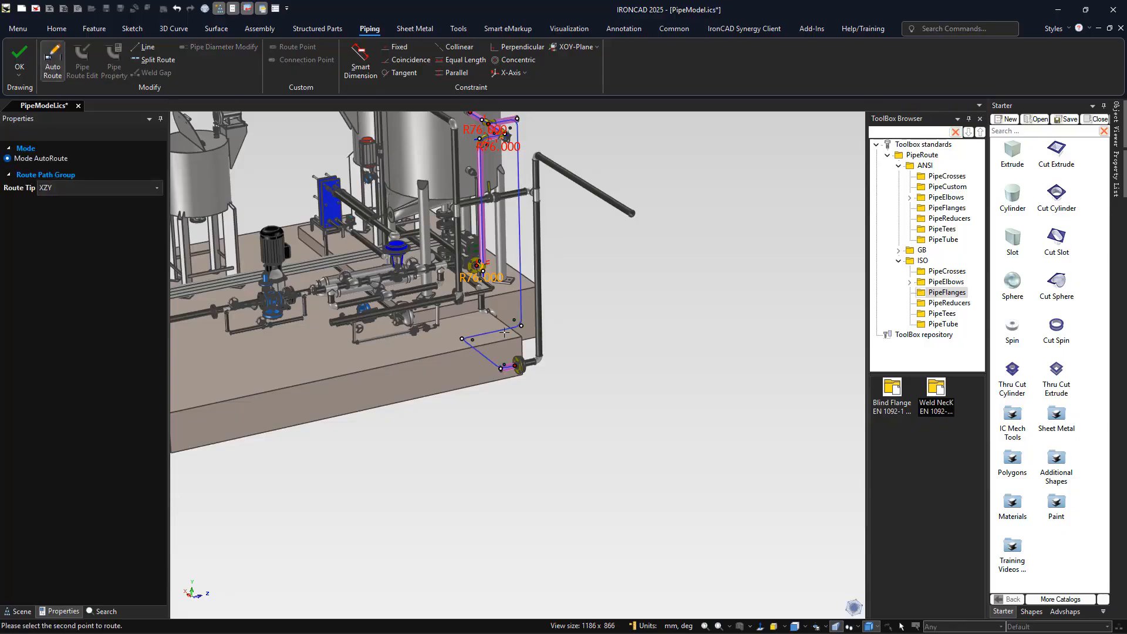
pyautogui.moveTo(612, 402); pyautogui.dragTo(333, 339, button='middle')
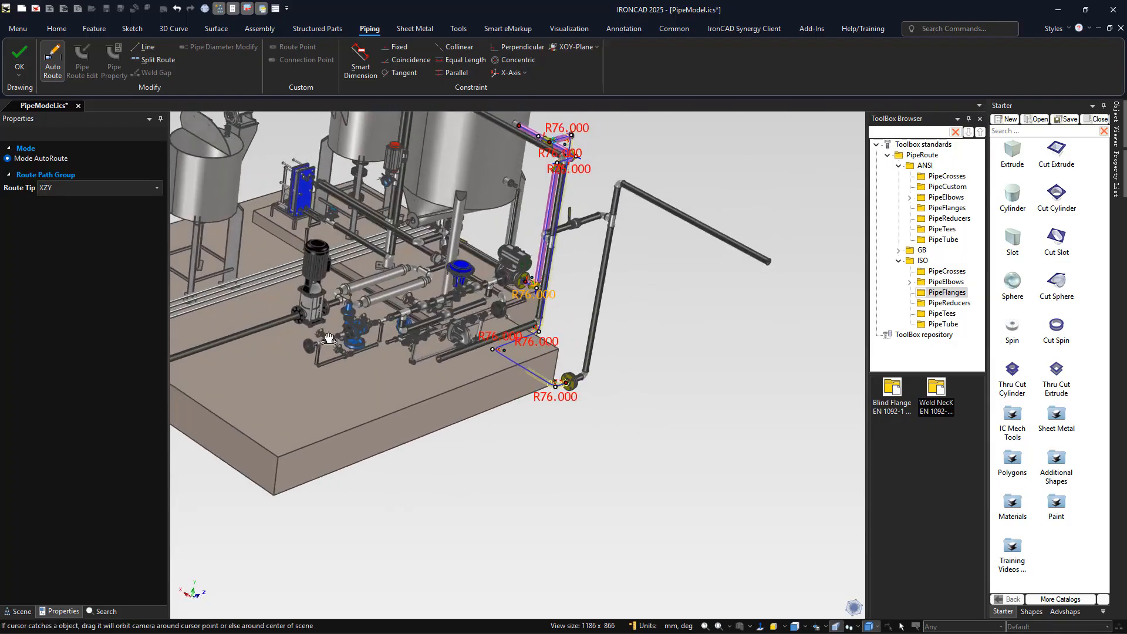
# - Choose the YZX route tip for the branch path and finish the pipe
pyautogui.click(80, 189)
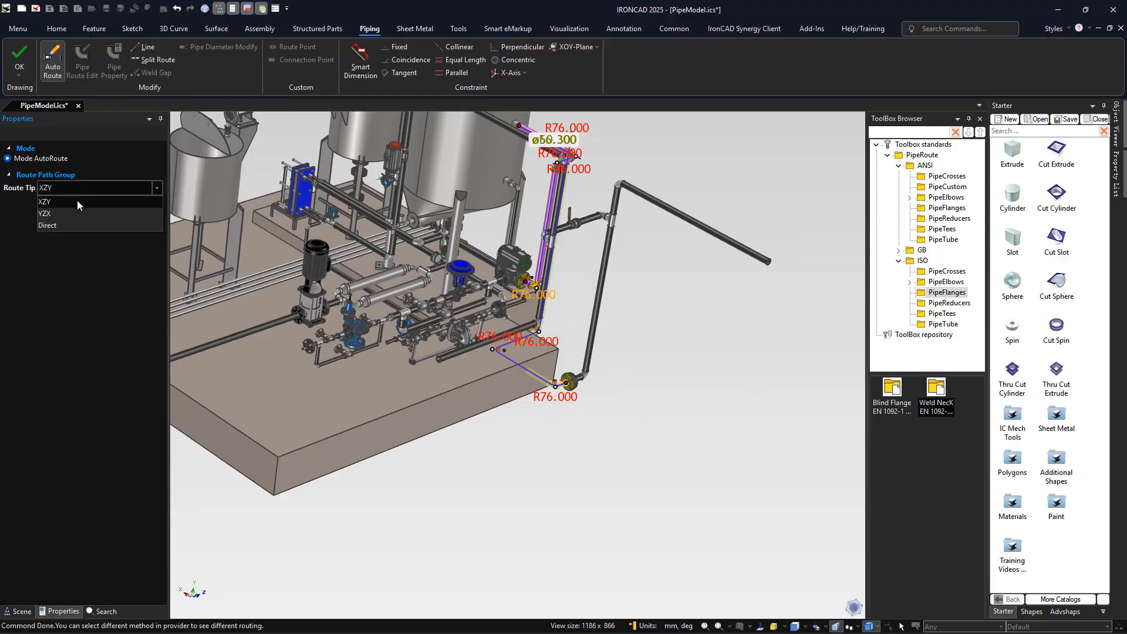
pyautogui.click(75, 212)
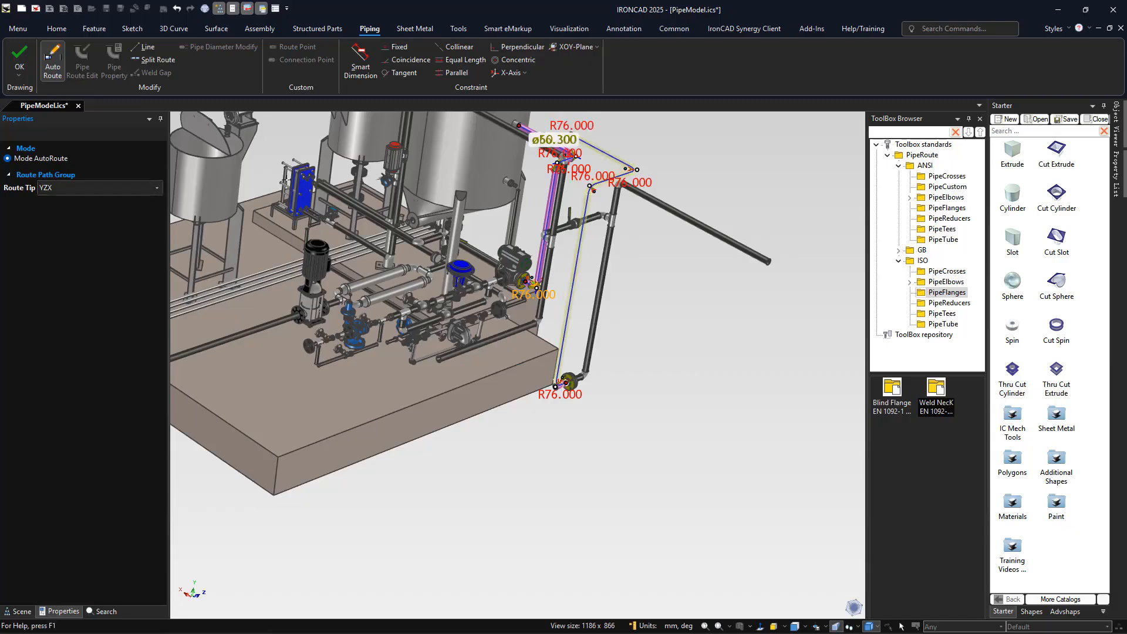
pyautogui.click(22, 59)
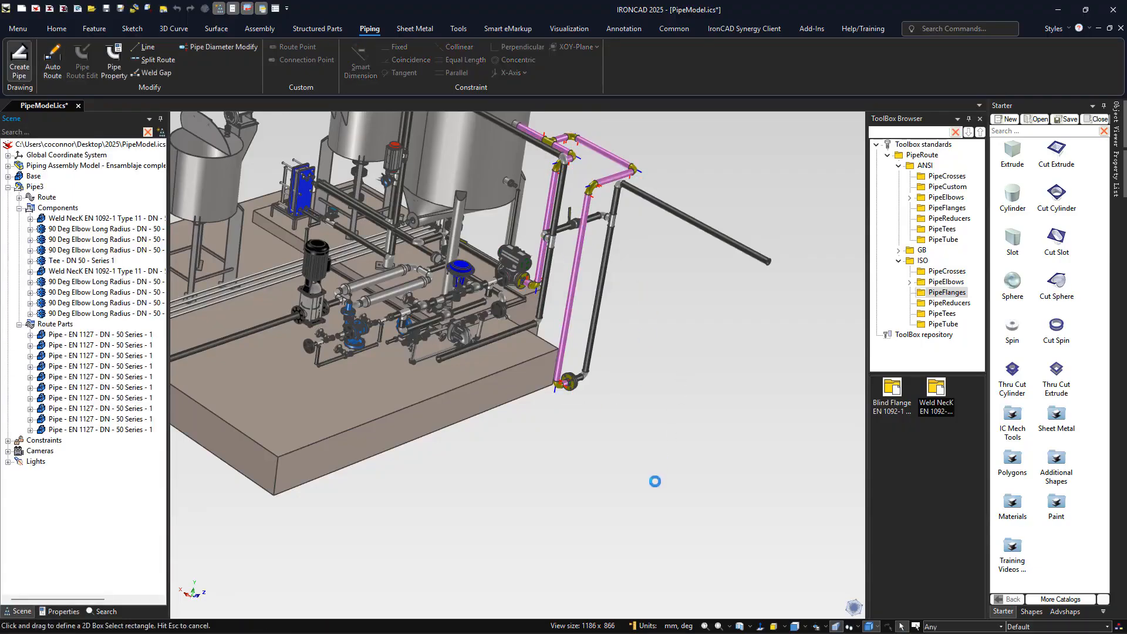
# - Examine the completed branch pipe around the base and tank, and select the whole pipe assembly
pyautogui.moveTo(636, 493); pyautogui.dragTo(462, 282, button='middle')
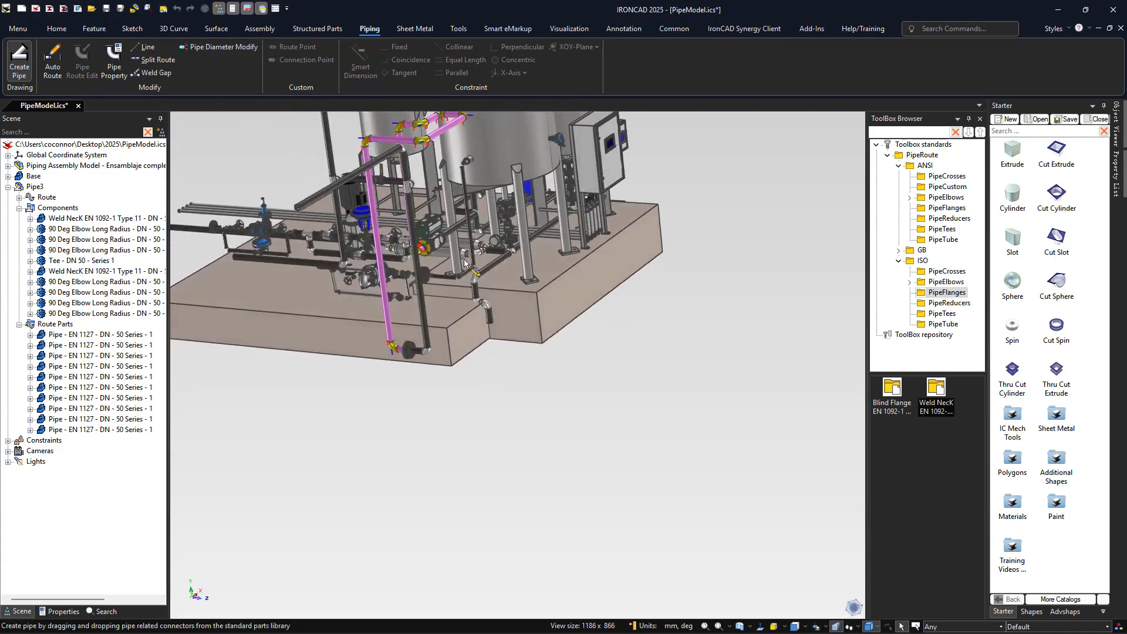
pyautogui.scroll(5, 435, 200)
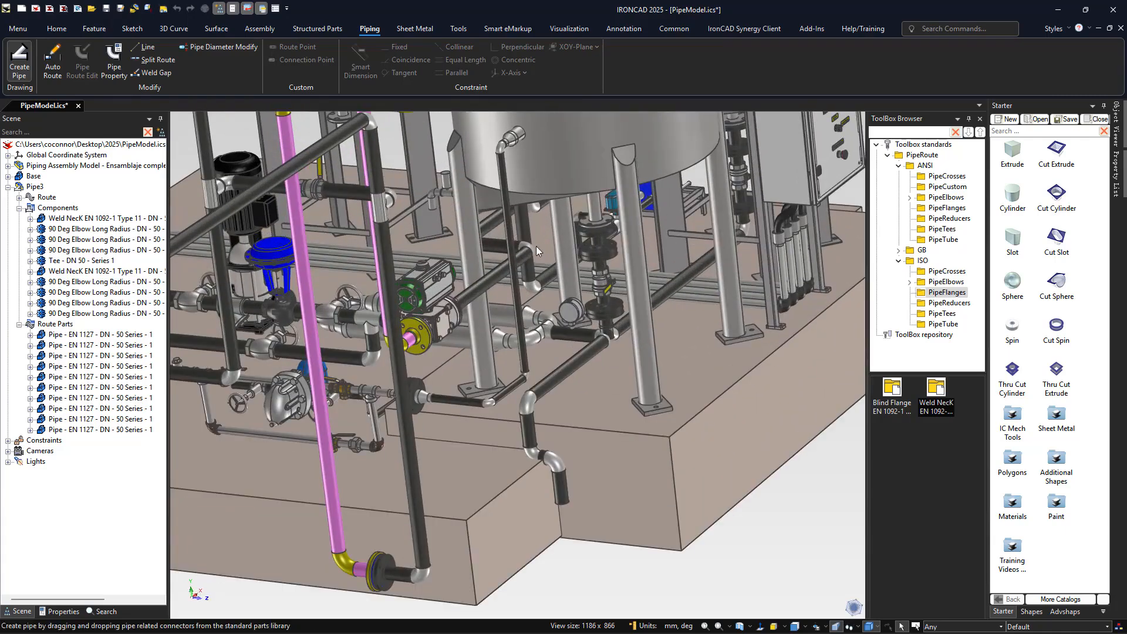
pyautogui.keyDown('shift'); pyautogui.moveTo(525, 244); pyautogui.dragTo(683, 344, button='middle'); pyautogui.keyUp('shift')
pyautogui.scroll(-4, 566, 346)
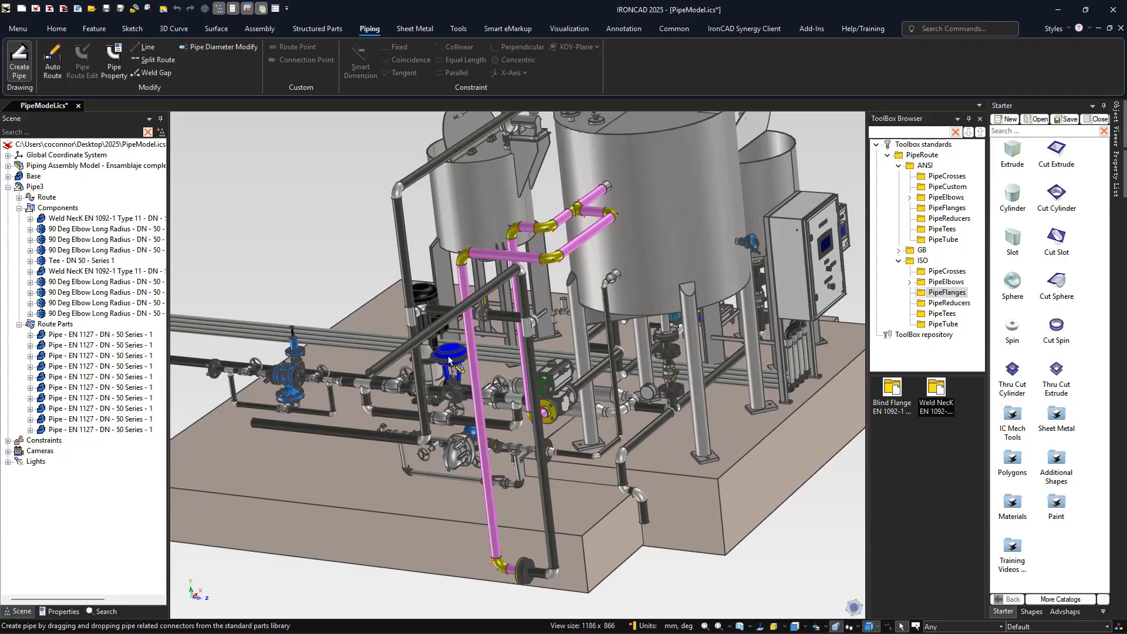
pyautogui.moveTo(630, 392); pyautogui.dragTo(587, 391, button='middle')
pyautogui.click(19, 188)
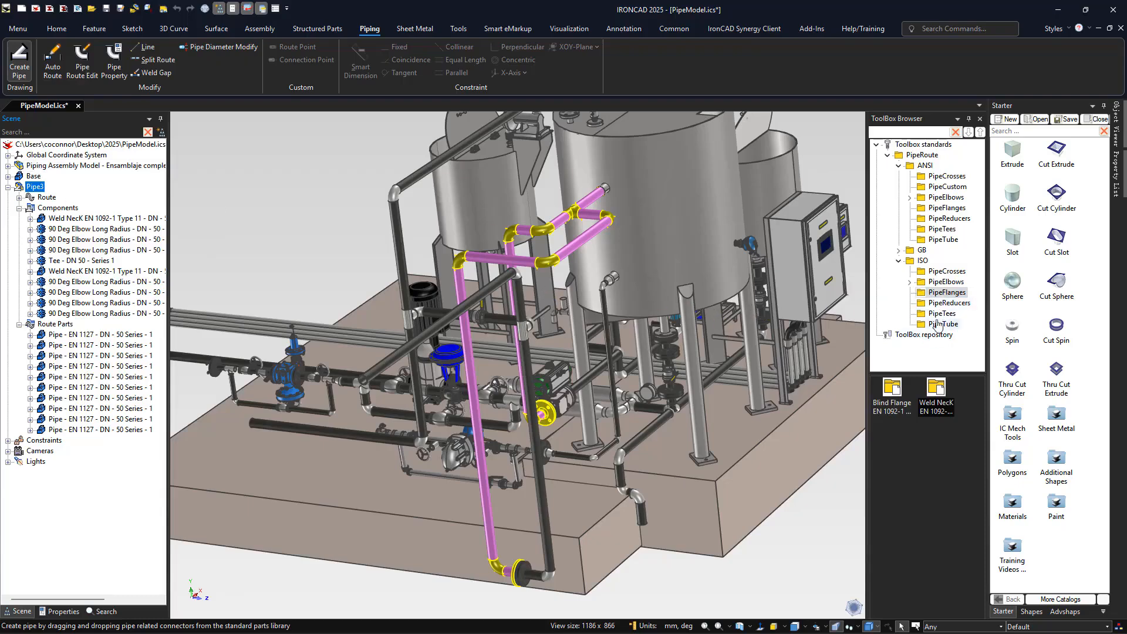
# - Browse the ANSI custom pipe components and view the finished pipe from another angle
pyautogui.click(946, 186)
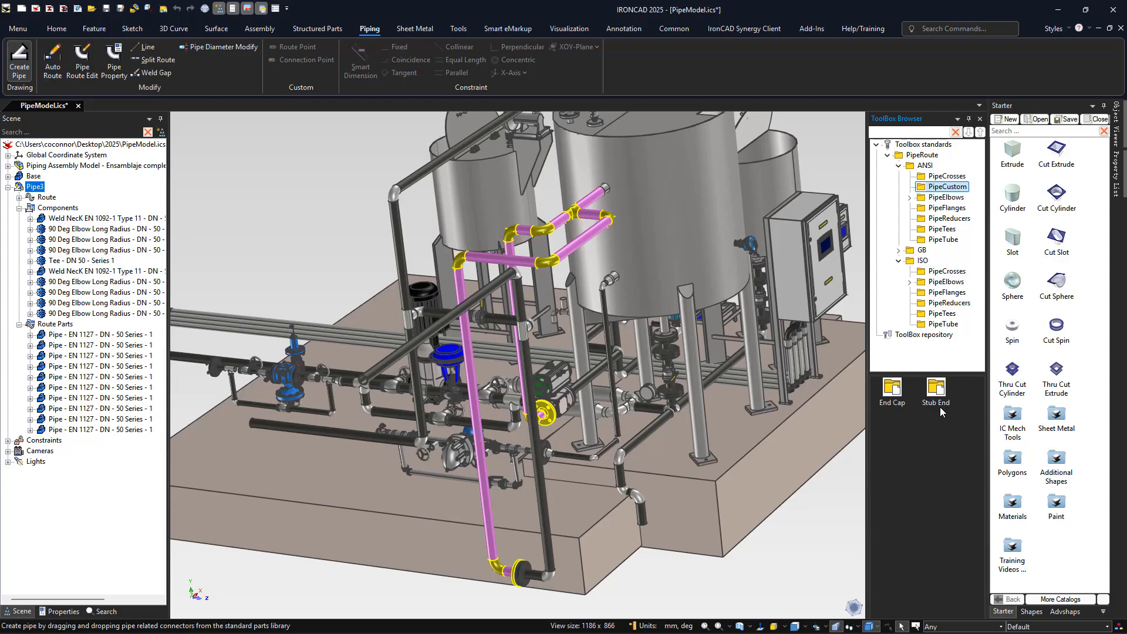
pyautogui.moveTo(891, 389); pyautogui.dragTo(583, 250)
pyautogui.moveTo(687, 290); pyautogui.dragTo(600, 435)
pyautogui.click(662, 579)
pyautogui.moveTo(666, 602); pyautogui.dragTo(616, 608, button='middle')
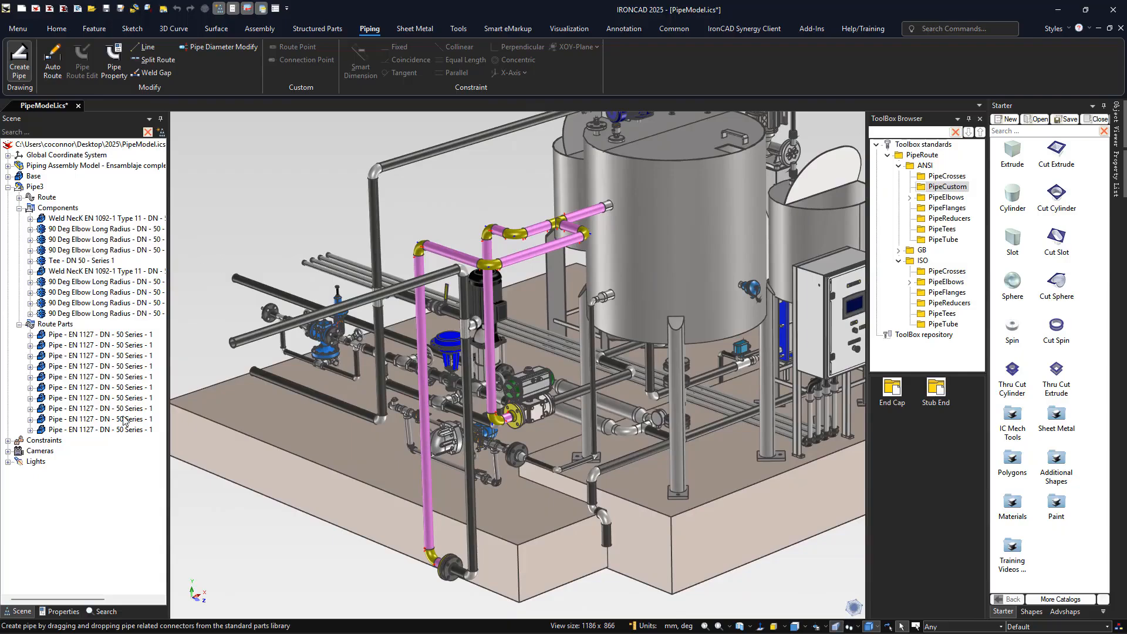
# - Inspect the part number and description formulas in the first weld neck flange's part properties, and close them without changes
pyautogui.rightClick(42, 218)
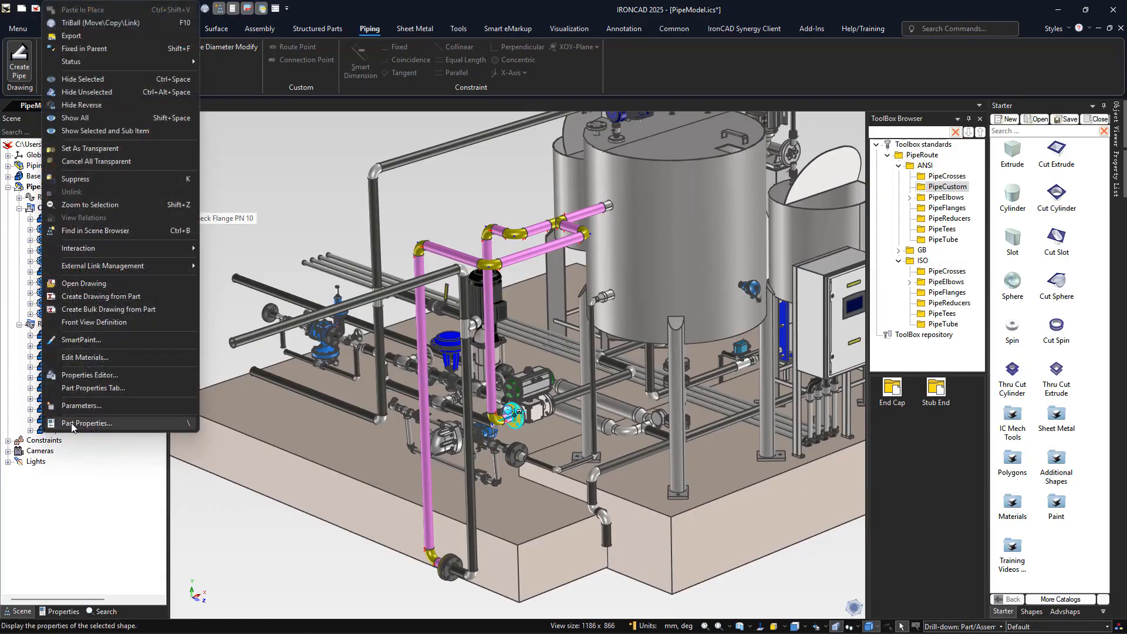
pyautogui.click(73, 424)
pyautogui.click(435, 202)
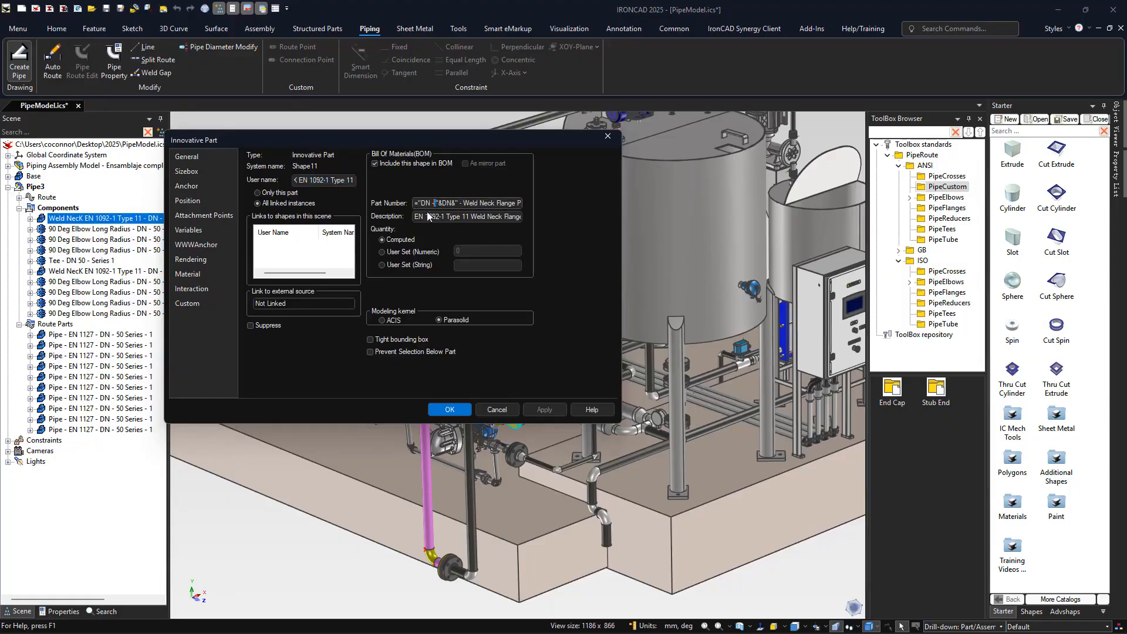
pyautogui.click(440, 216)
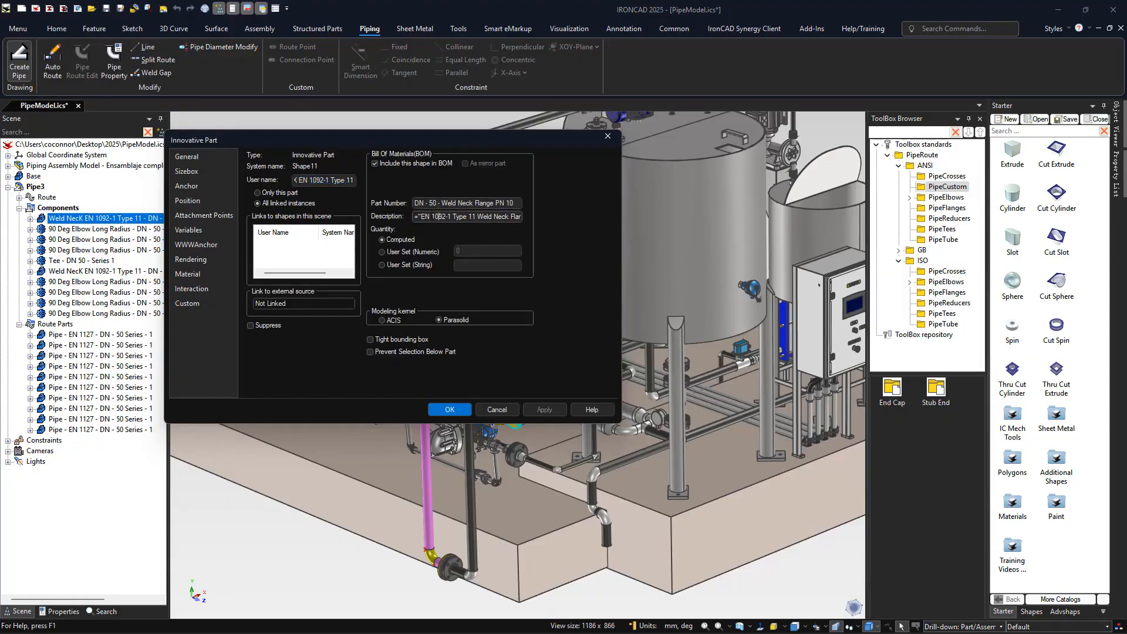
pyautogui.doubleClick(434, 203)
pyautogui.click(442, 240)
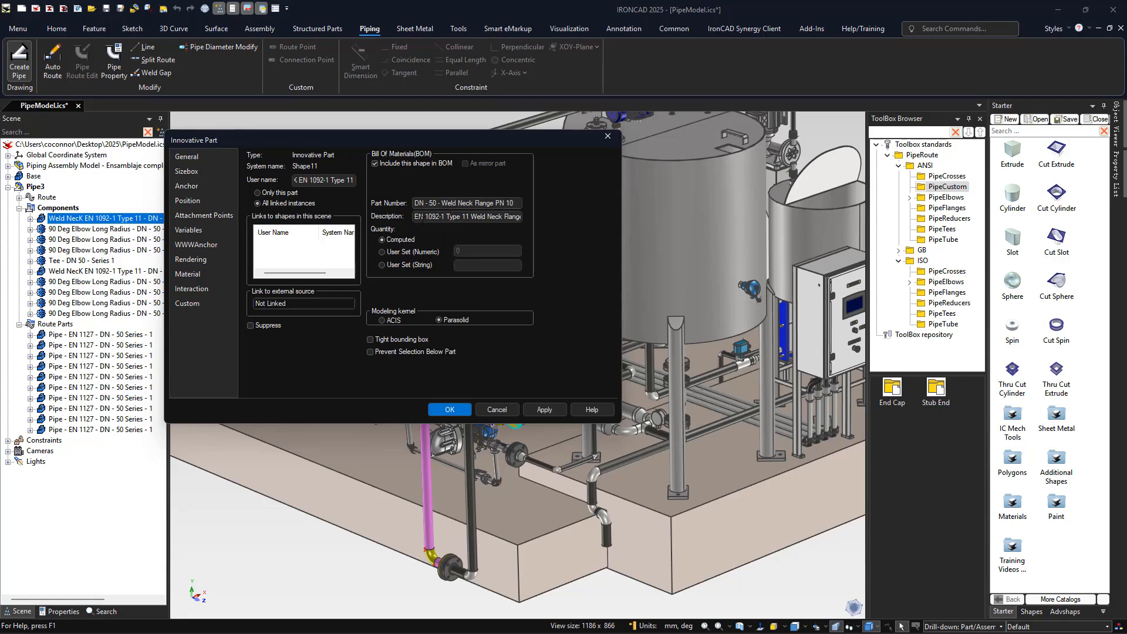
pyautogui.click(497, 410)
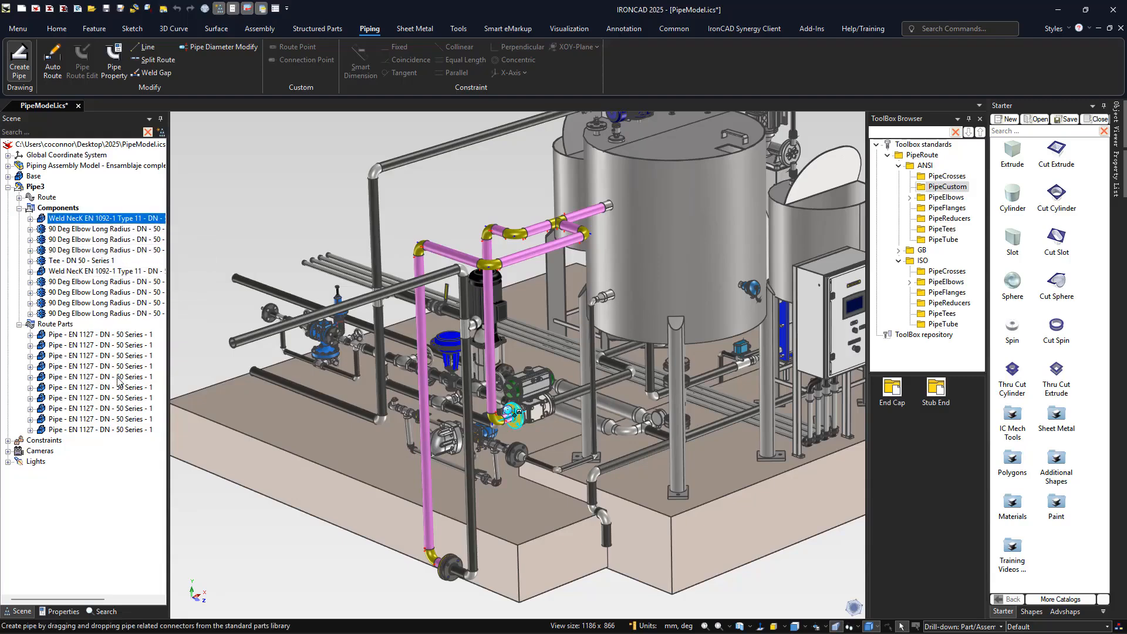
pyautogui.click(233, 187)
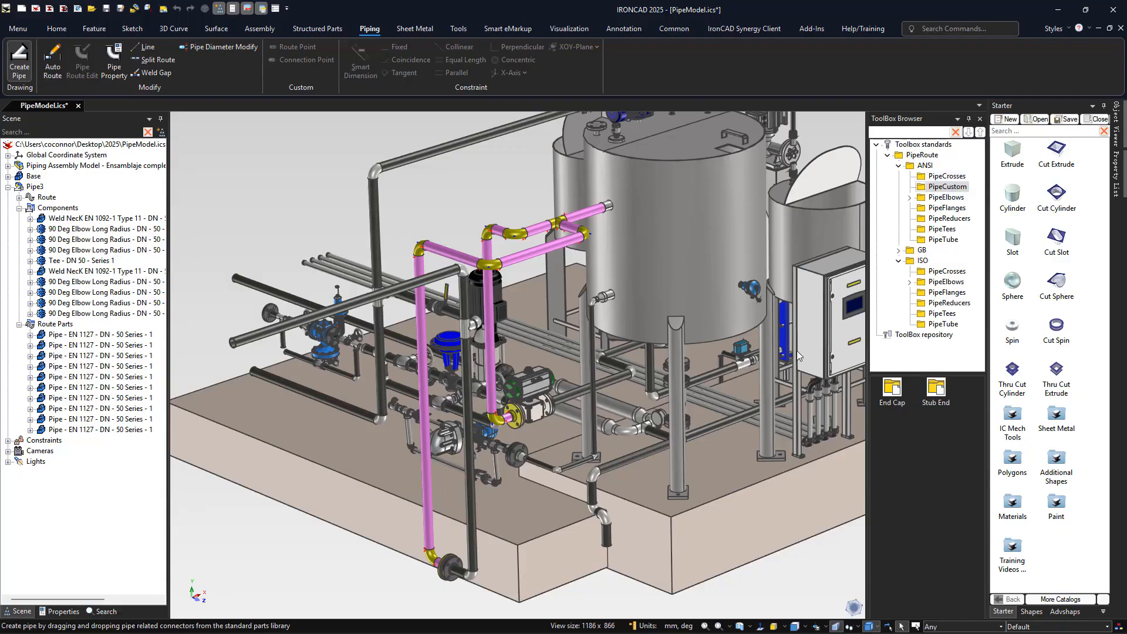
# - Switch to the presentation slide with the Piping Module example
pyautogui.hotkey('alt', 'Tab')
pyautogui.hotkey('alt', 'Tab')
pyautogui.hotkey('alt', 'Tab')
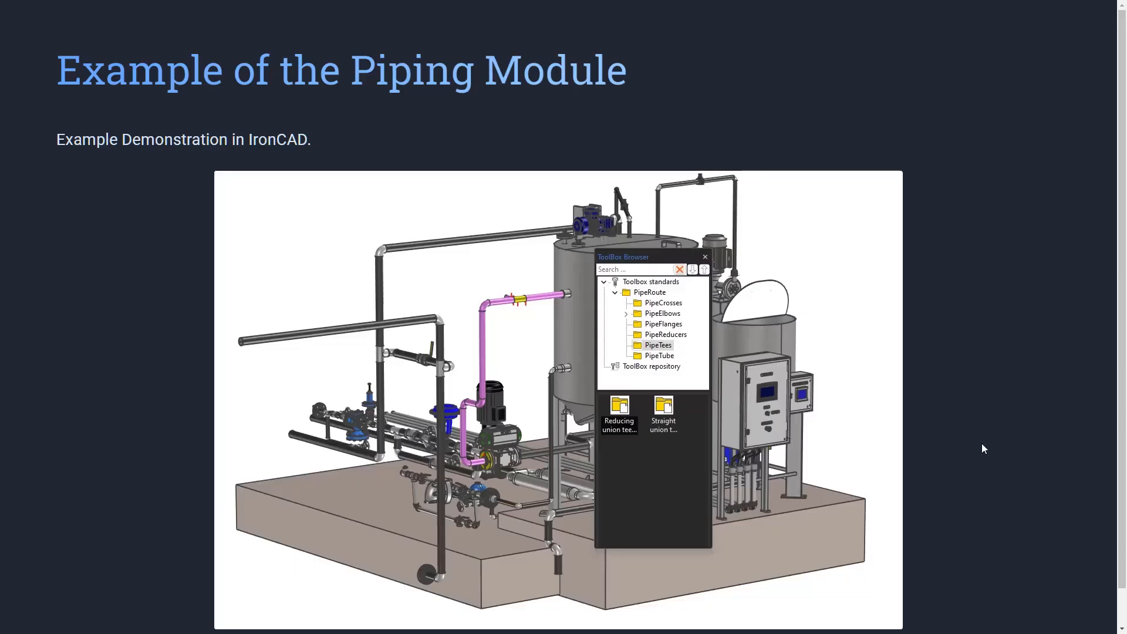